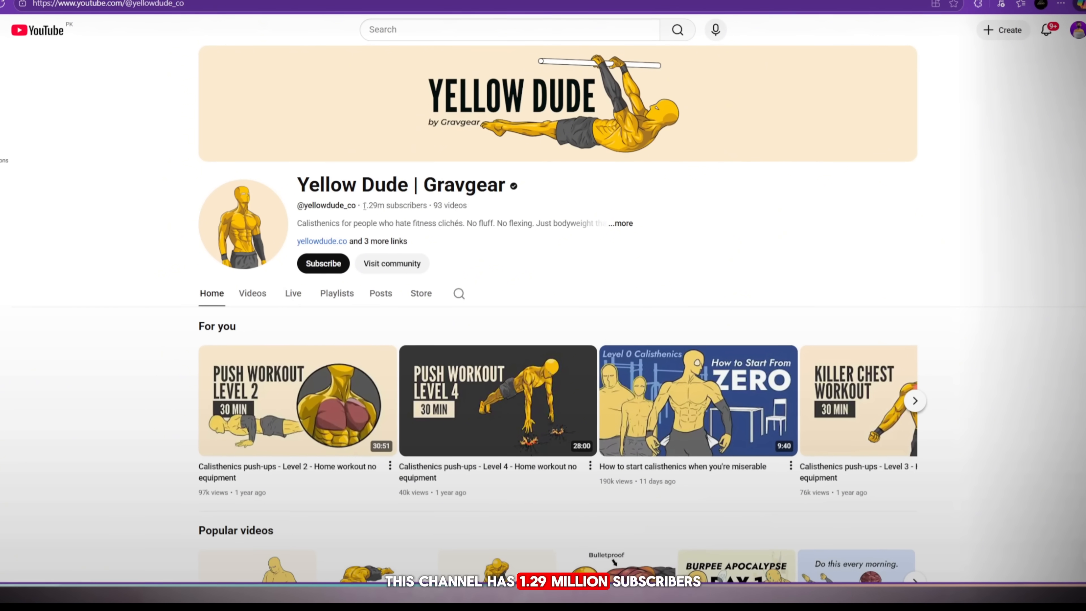
Step: Check the Yellow Dude channel's subscriber count and read its full channel details down to the total views
drag(362, 207, 429, 207)
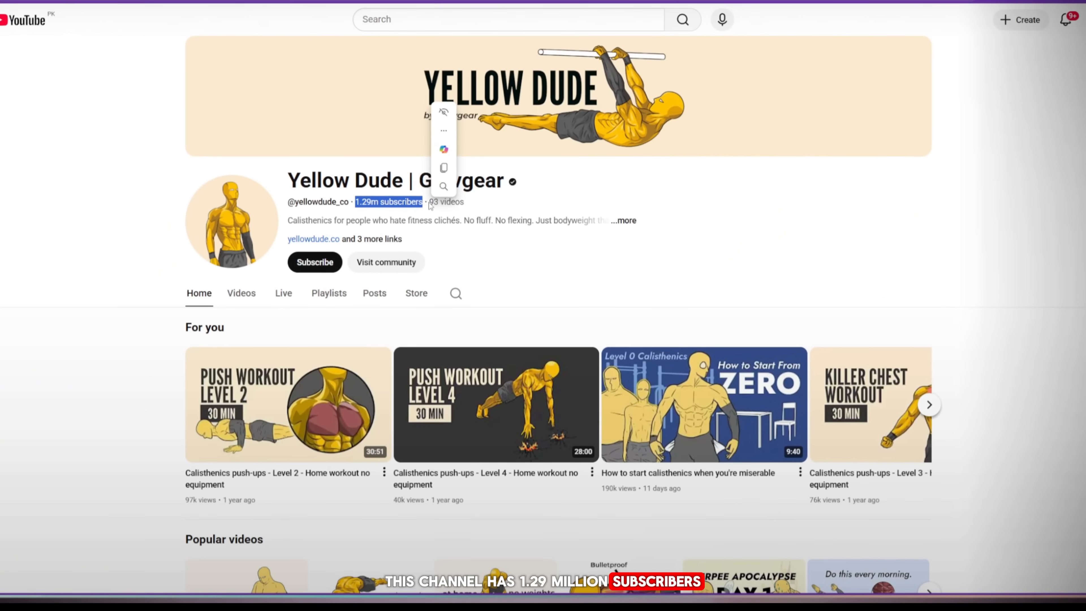
click(644, 227)
click(646, 222)
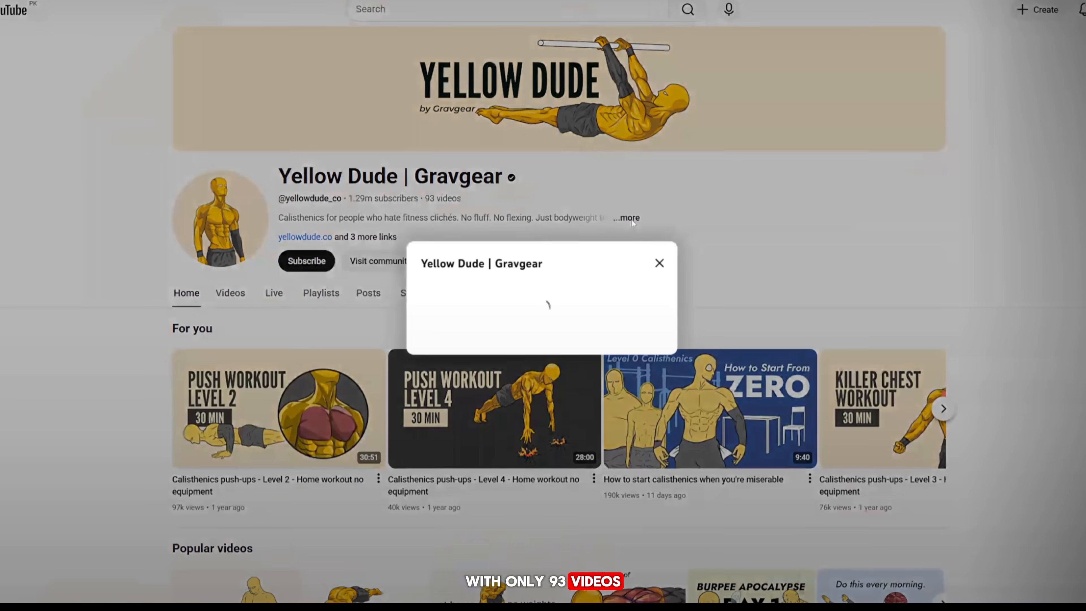
scroll(558, 338, down, 3)
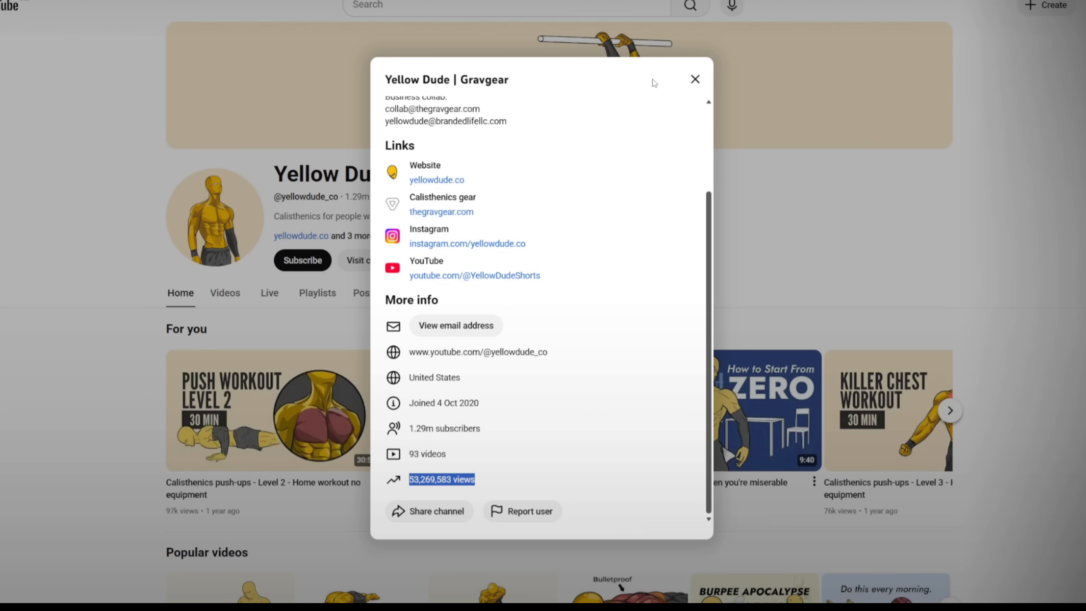
click(695, 80)
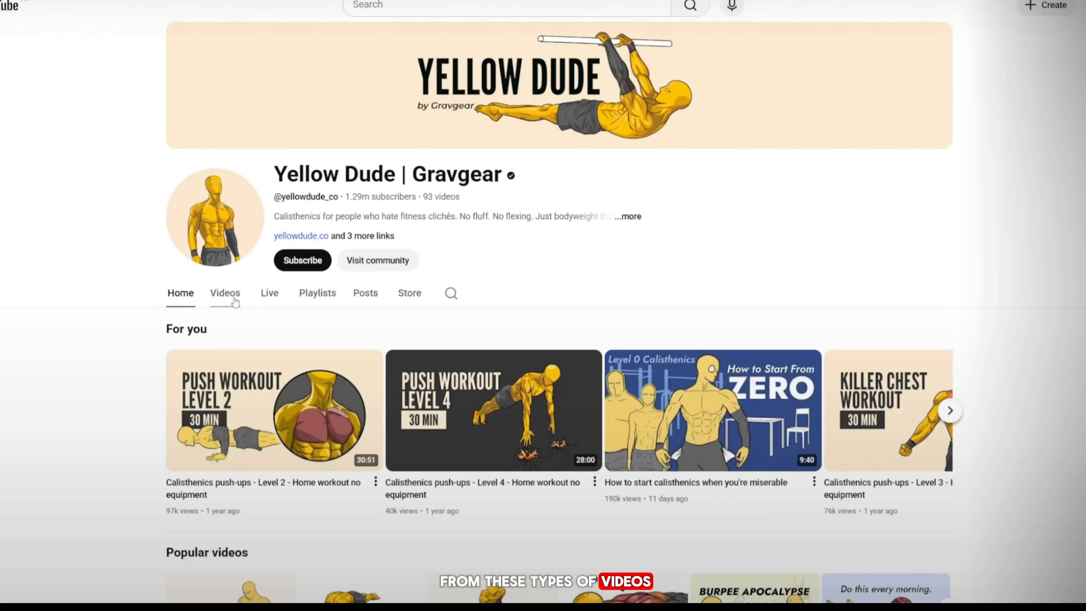
Step: Browse the channel's videos sorted by Popular and examine their thumbnails and view counts
click(225, 294)
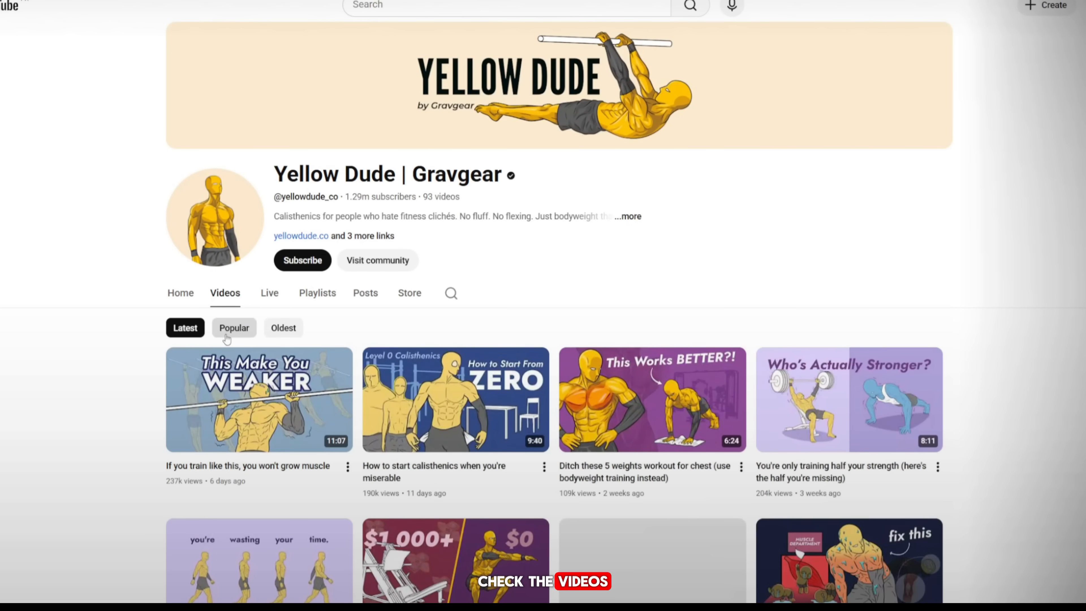
scroll(1020, 353, down, 15)
scroll(1020, 353, down, 3)
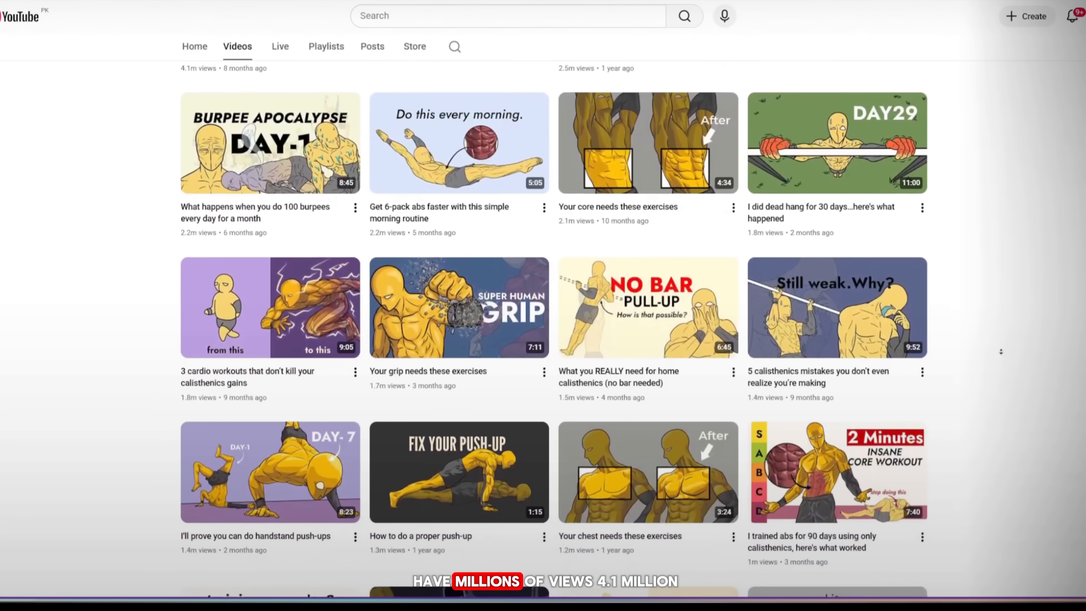
scroll(994, 351, down, 3)
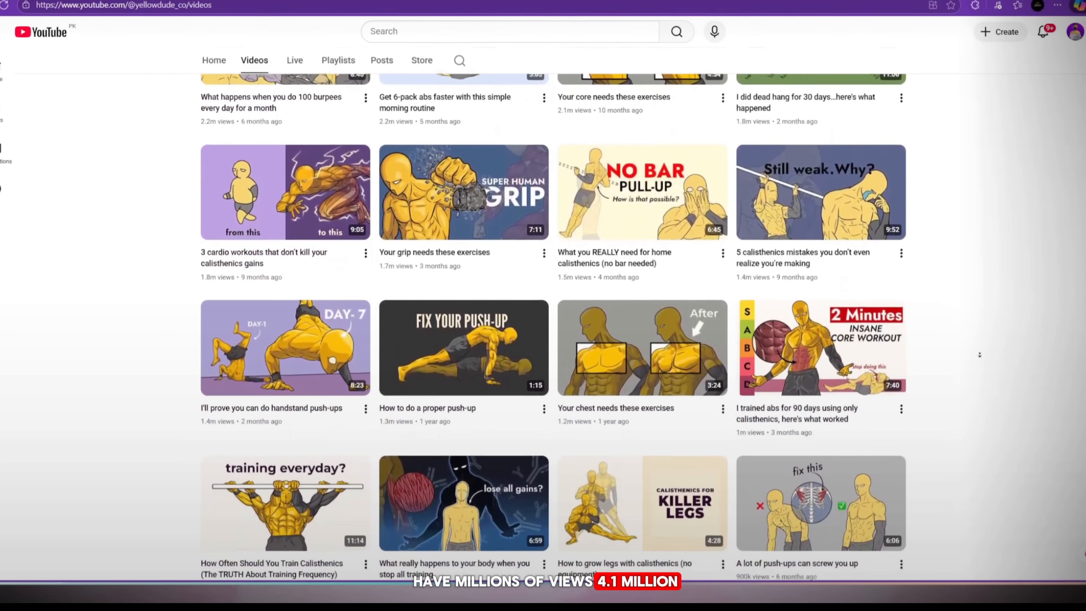
scroll(974, 354, down, 3)
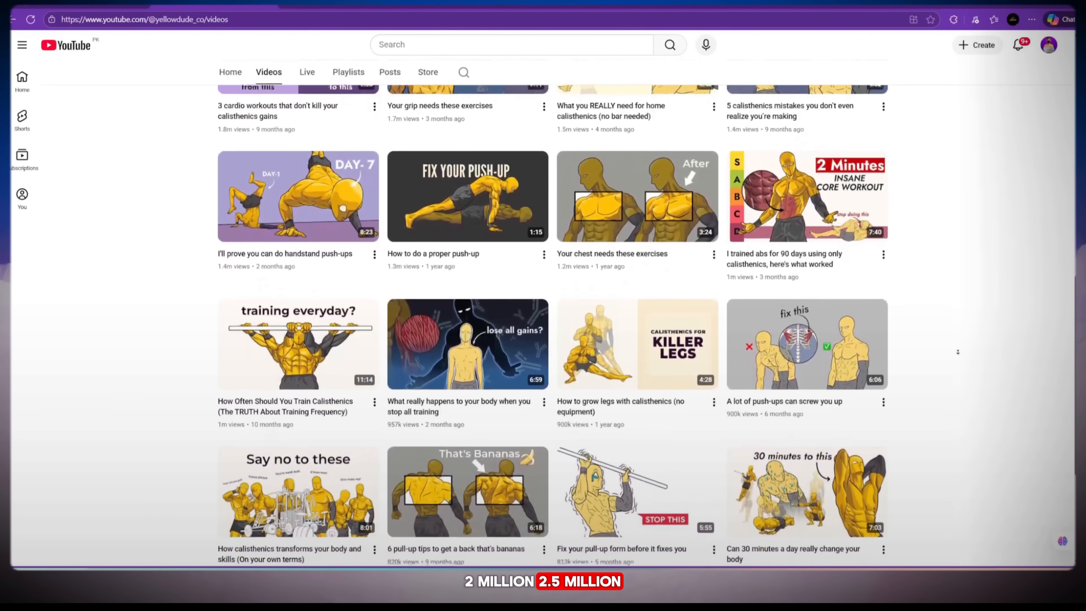
scroll(958, 352, down, 3)
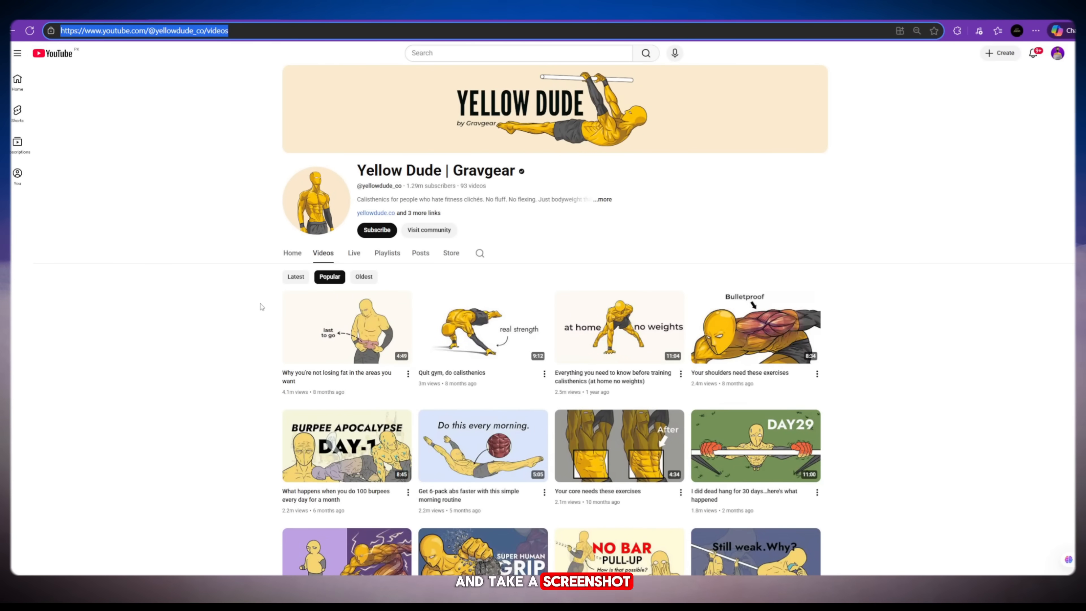
Step: Capture a screenshot of the channel's popular video thumbnail grid and dismiss the capture notification
scroll(284, 338, down, 2)
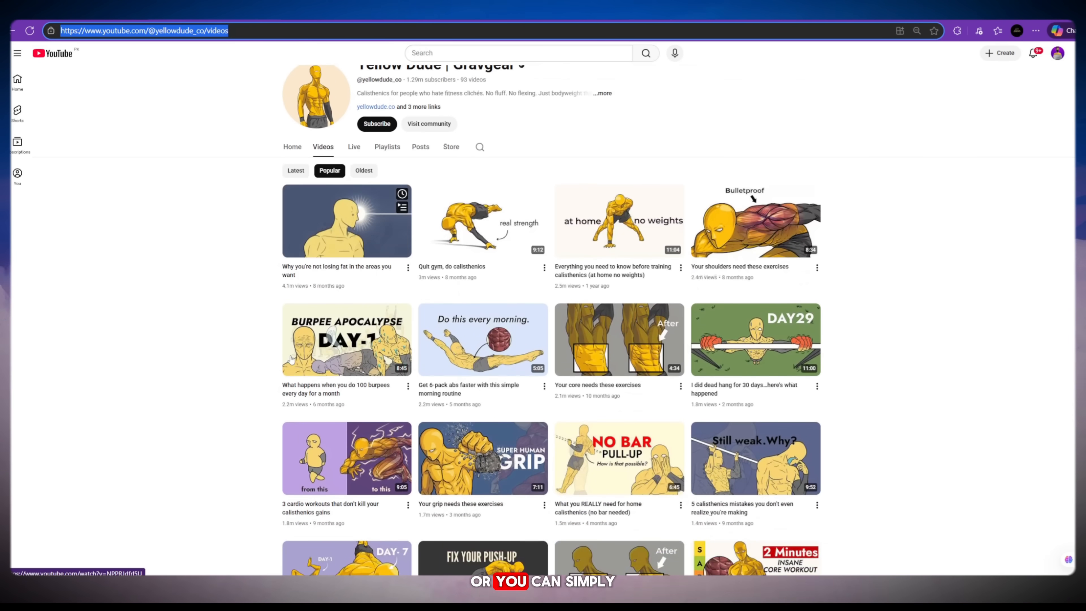
key(super+shift+s)
drag(266, 183, 891, 569)
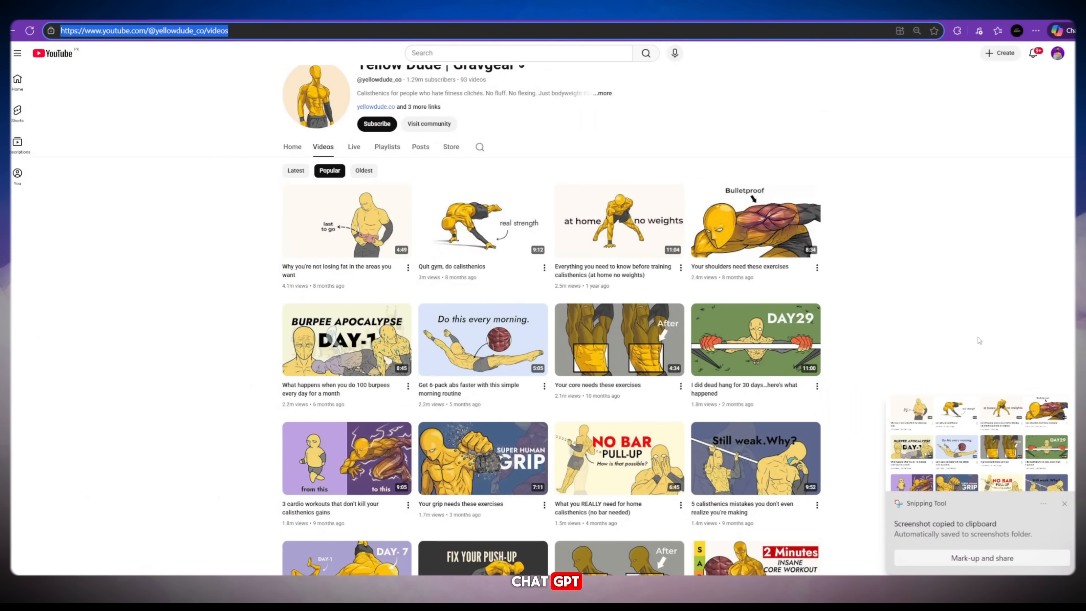
click(1064, 503)
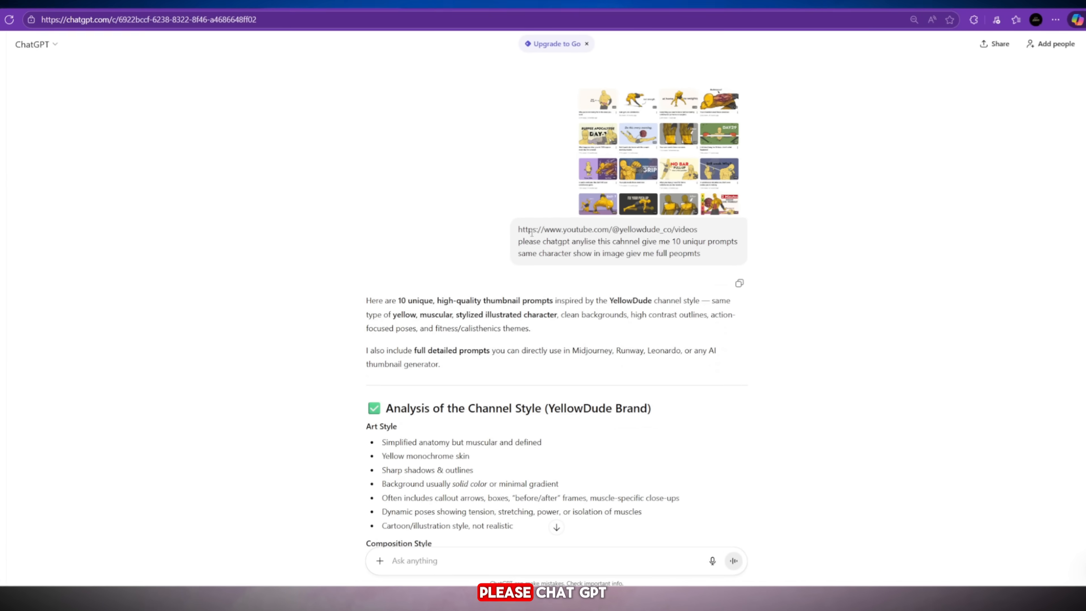
Step: Switch to ChatGPT and review the request for 10 unique same-character prompts with the channel link, including the reply's style analysis
drag(693, 232, 510, 222)
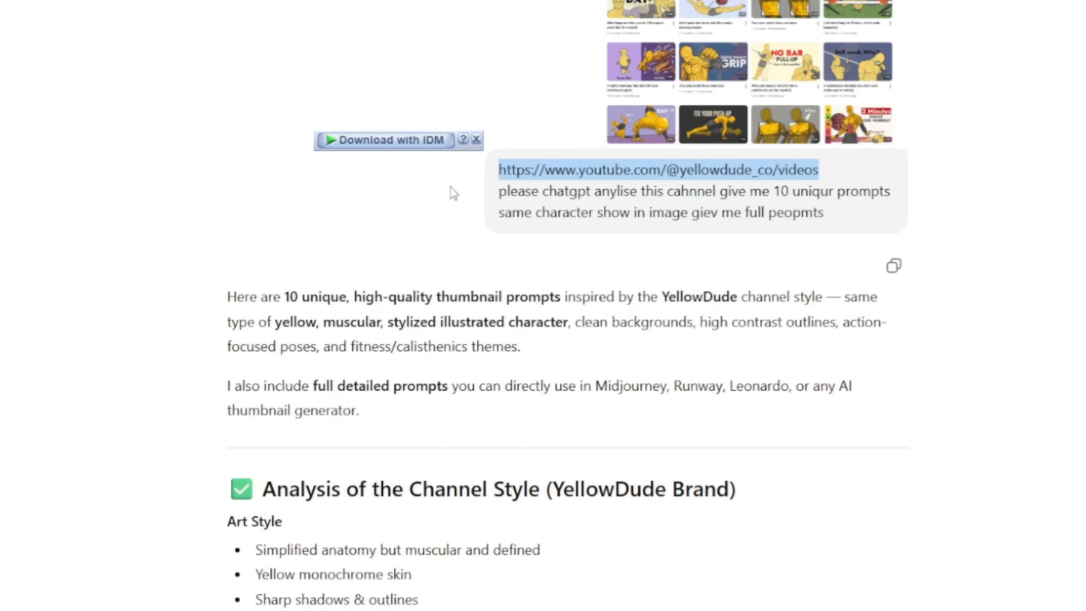
click(467, 194)
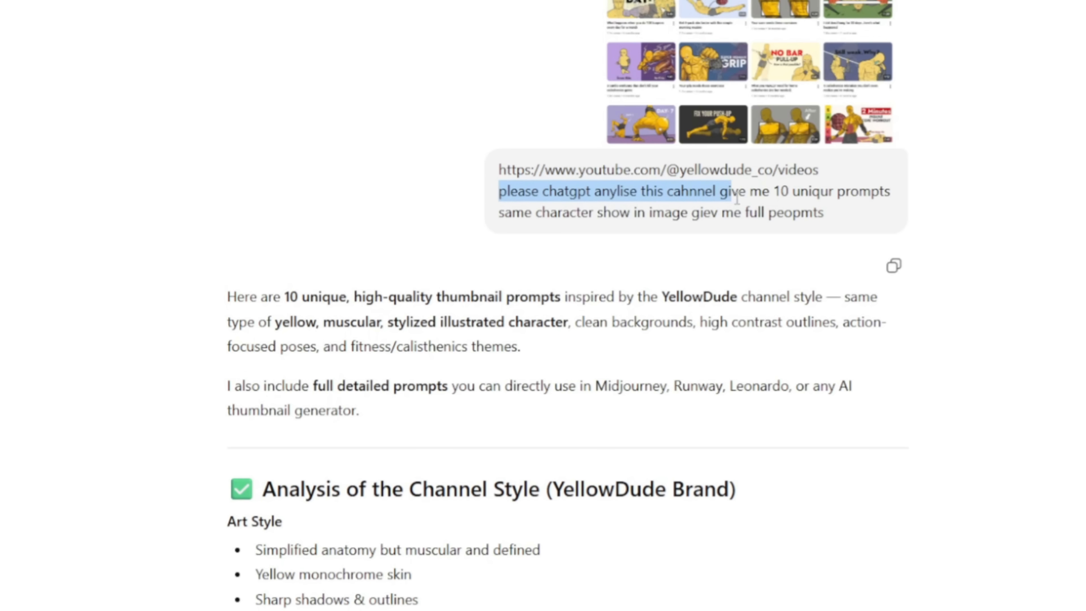
drag(864, 202, 881, 208)
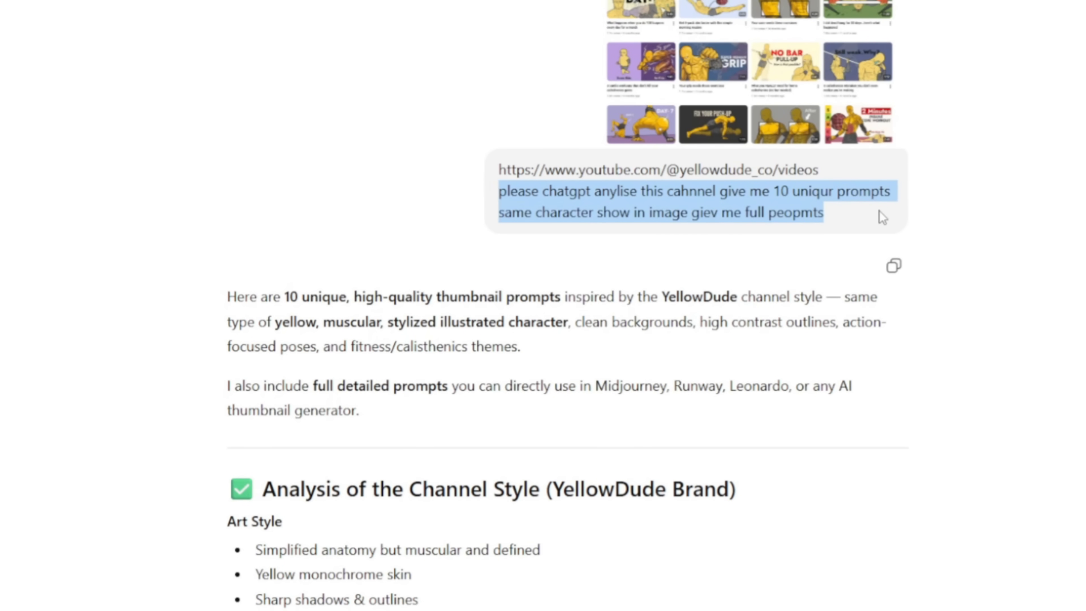
click(844, 218)
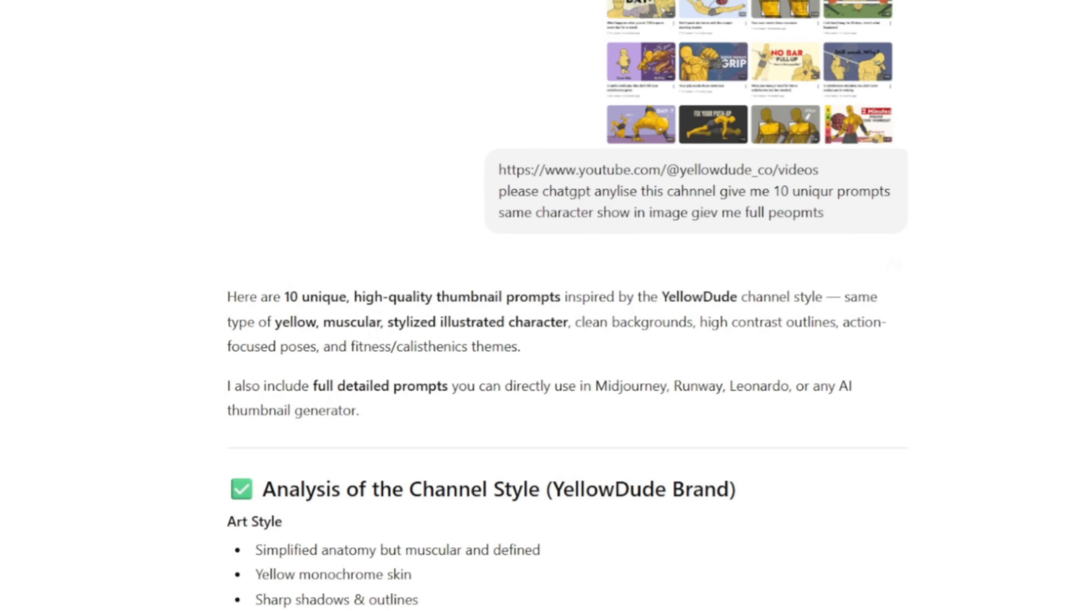
scroll(566, 306, down, 5)
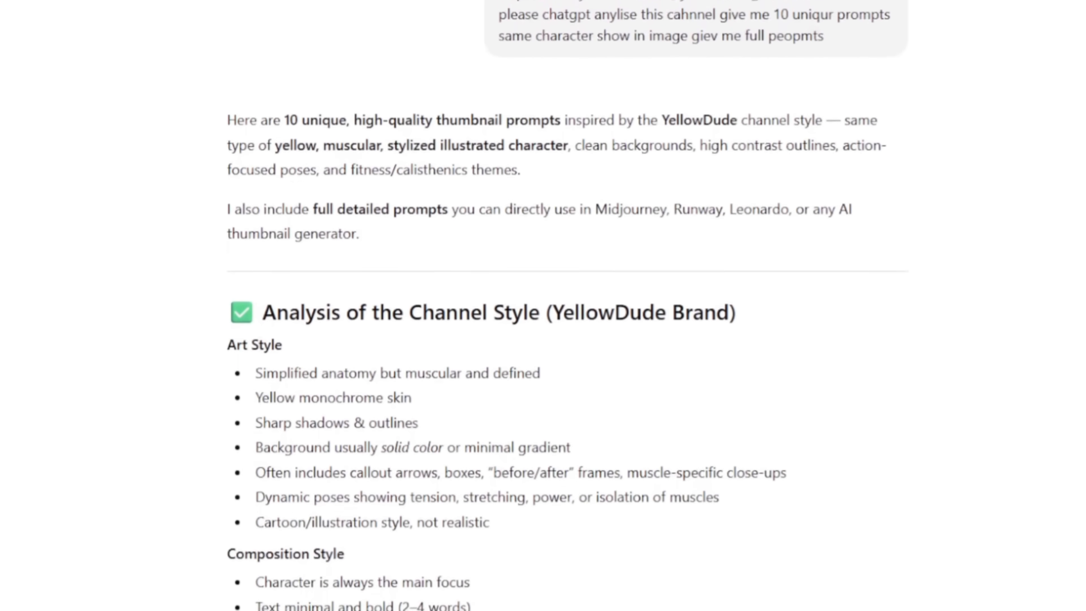
drag(374, 215, 695, 373)
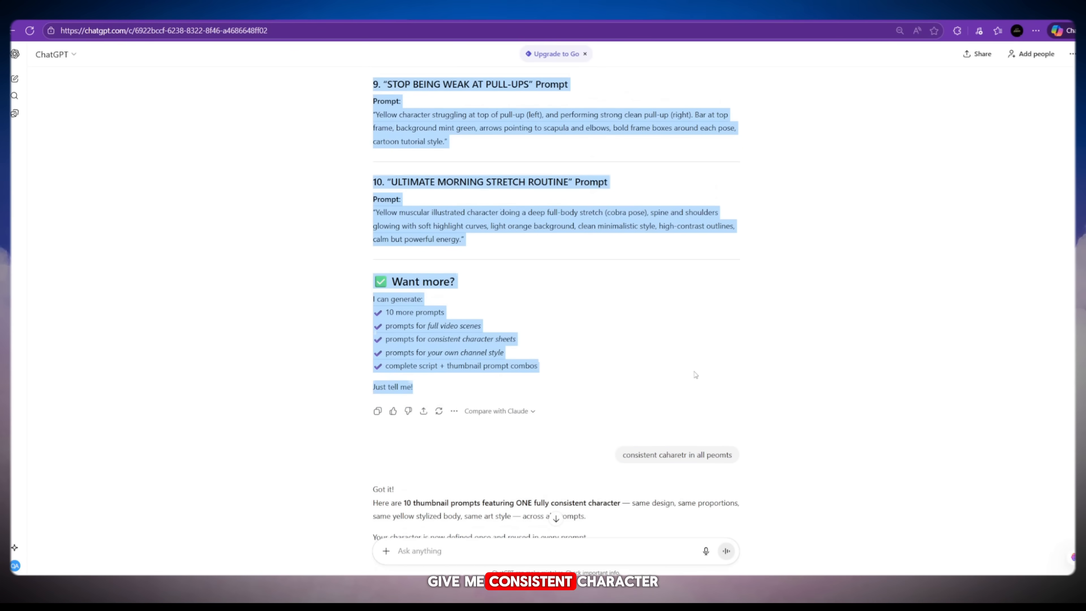
Step: Review the follow-up requests for a consistent character and for adding the muscular yellow character description to all prompts
click(764, 454)
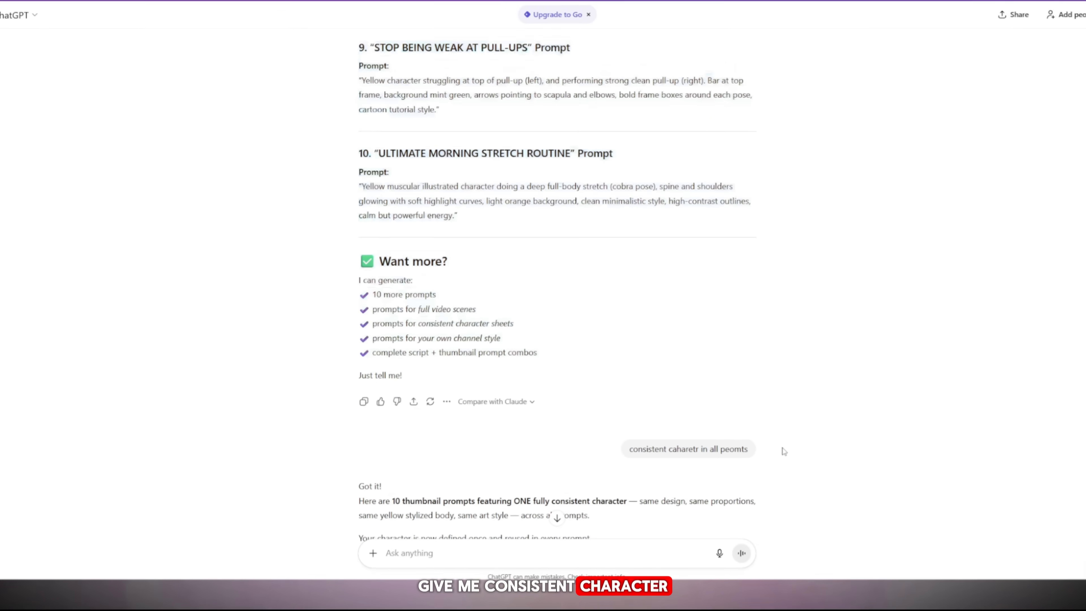
drag(630, 448, 771, 455)
click(636, 366)
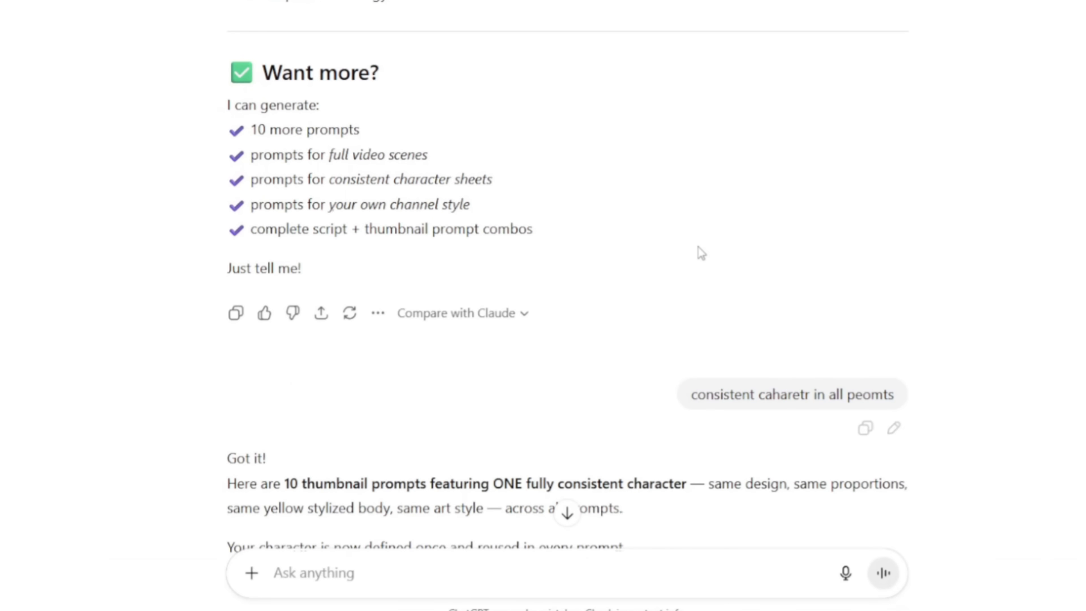
scroll(698, 247, down, 8)
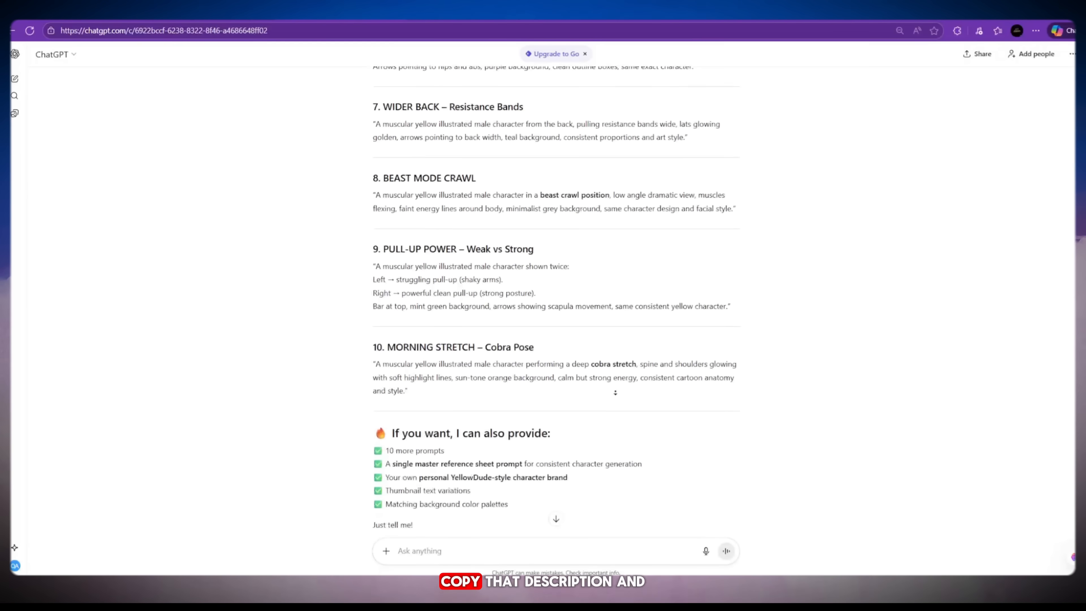
scroll(615, 392, down, 2)
scroll(615, 414, down, 2)
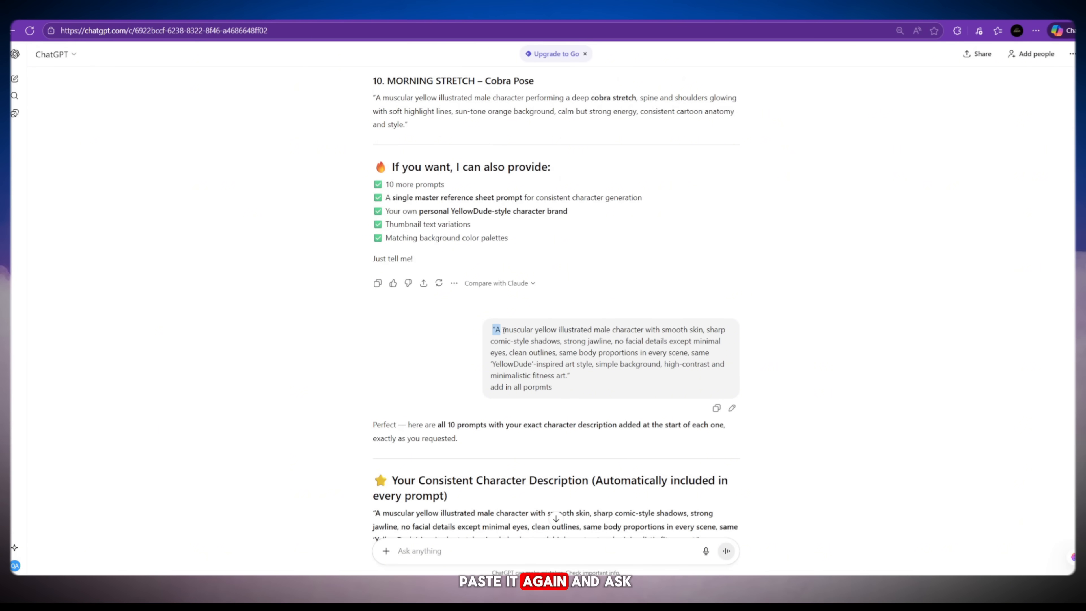
drag(560, 375, 577, 387)
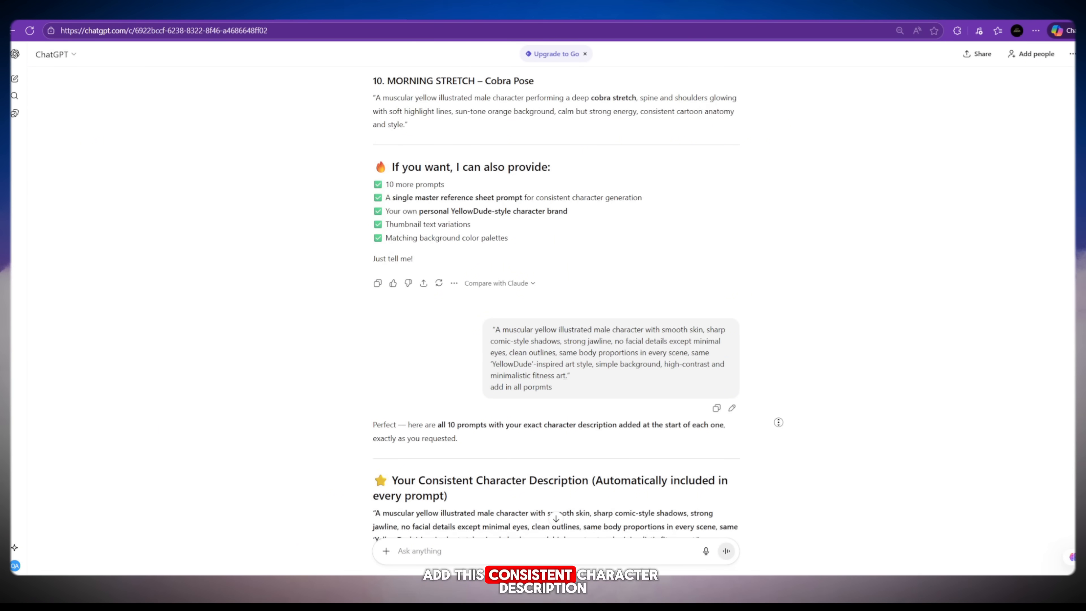
Step: Read through the 10 full prompts that include the consistent character description, from Abs Routine to Morning Stretch
scroll(778, 422, down, 5)
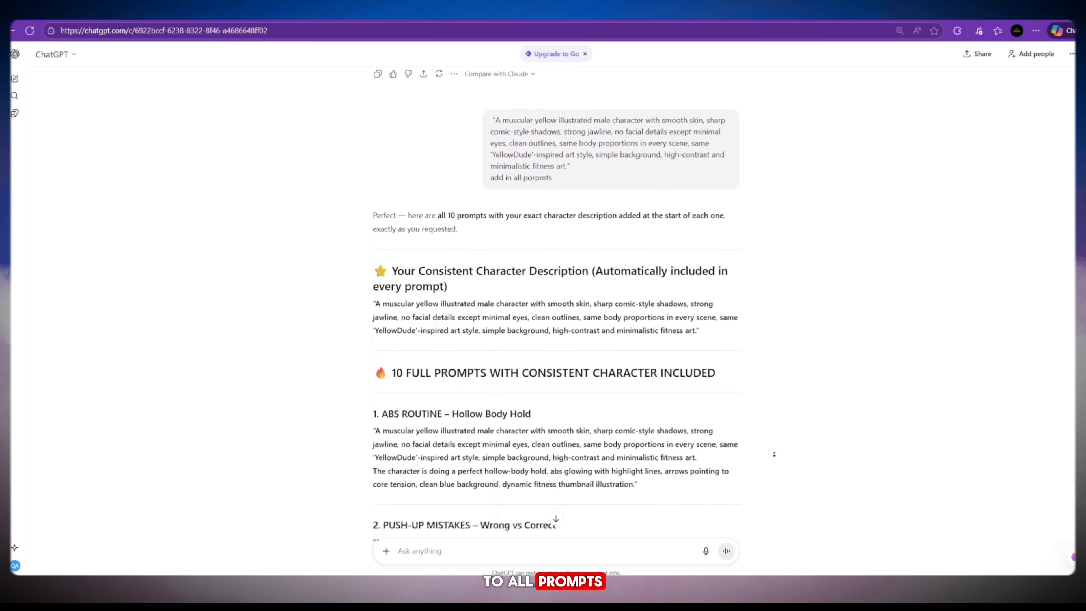
scroll(774, 454, down, 6)
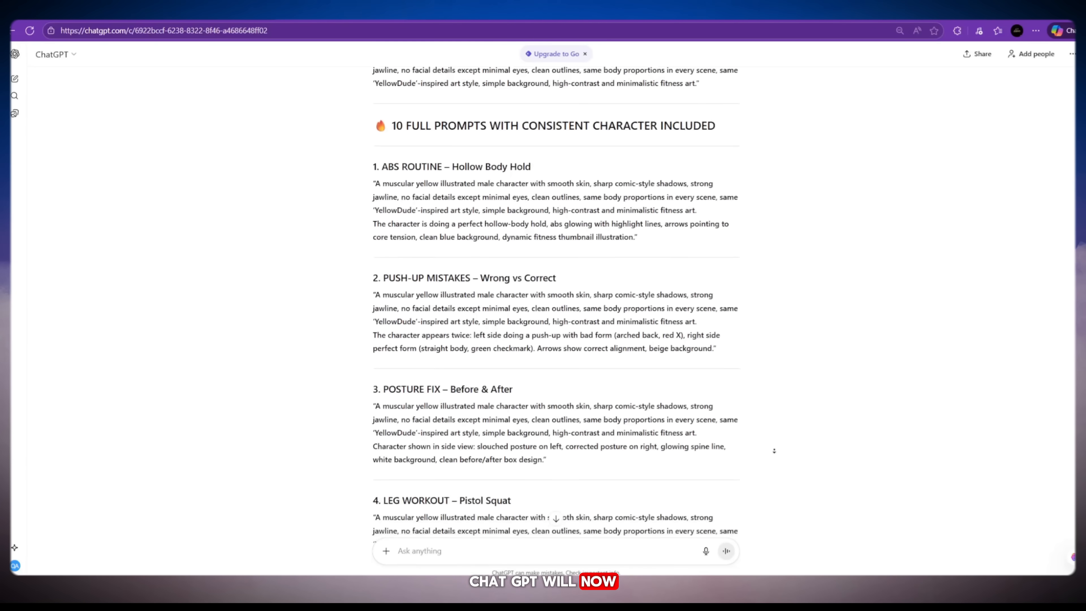
scroll(774, 451, down, 6)
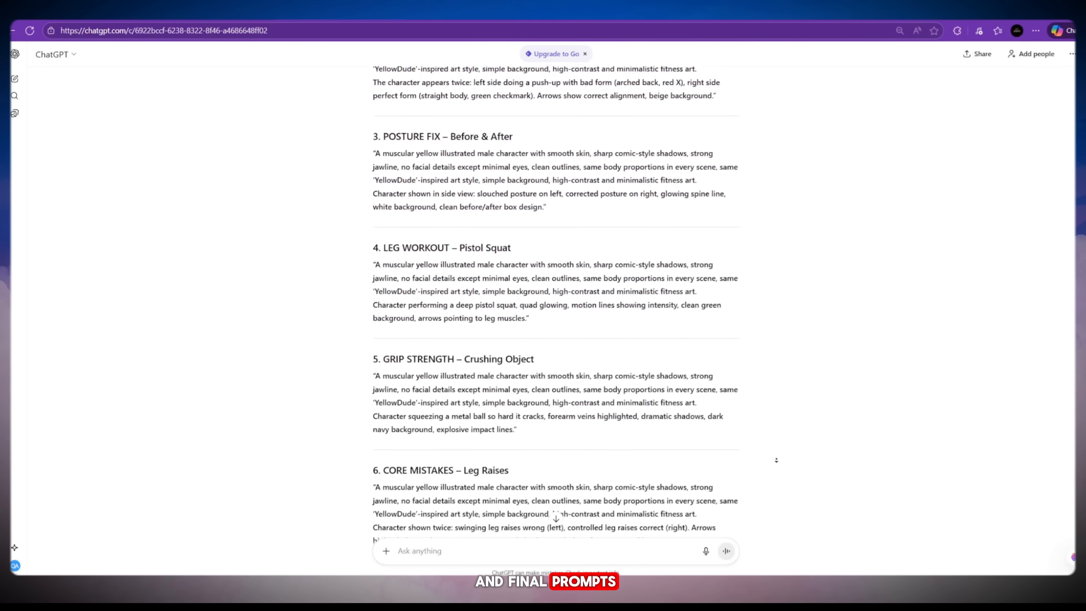
scroll(776, 460, down, 9)
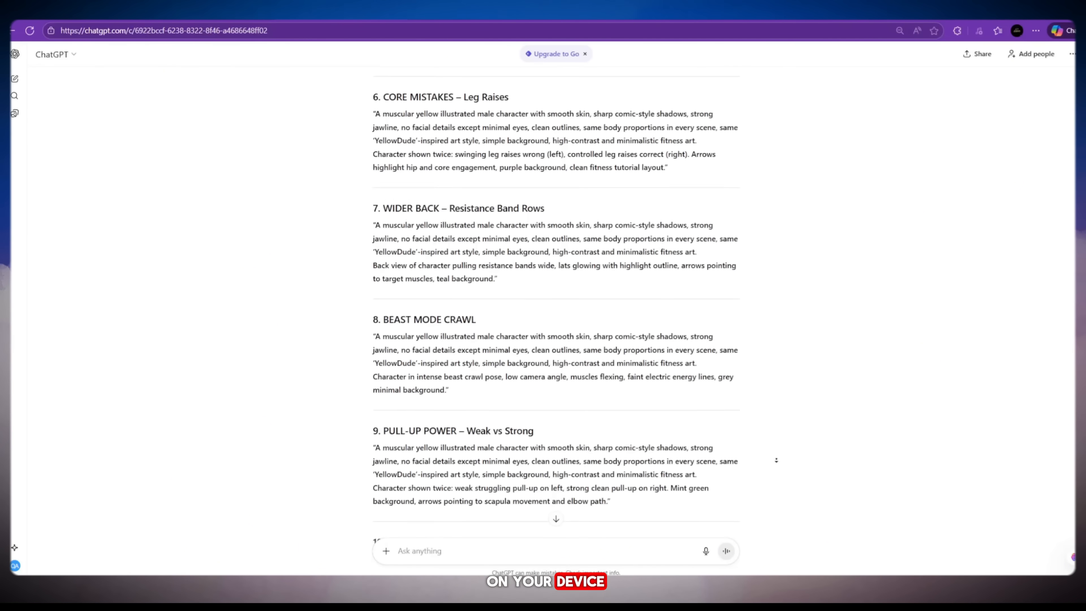
scroll(776, 460, down, 8)
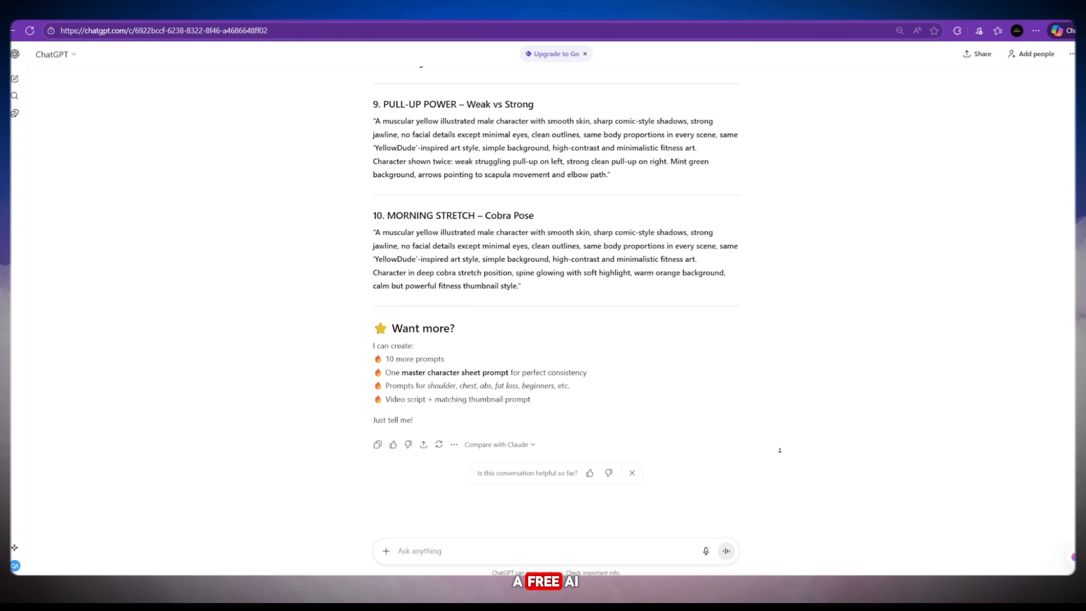
scroll(782, 423, up, 3)
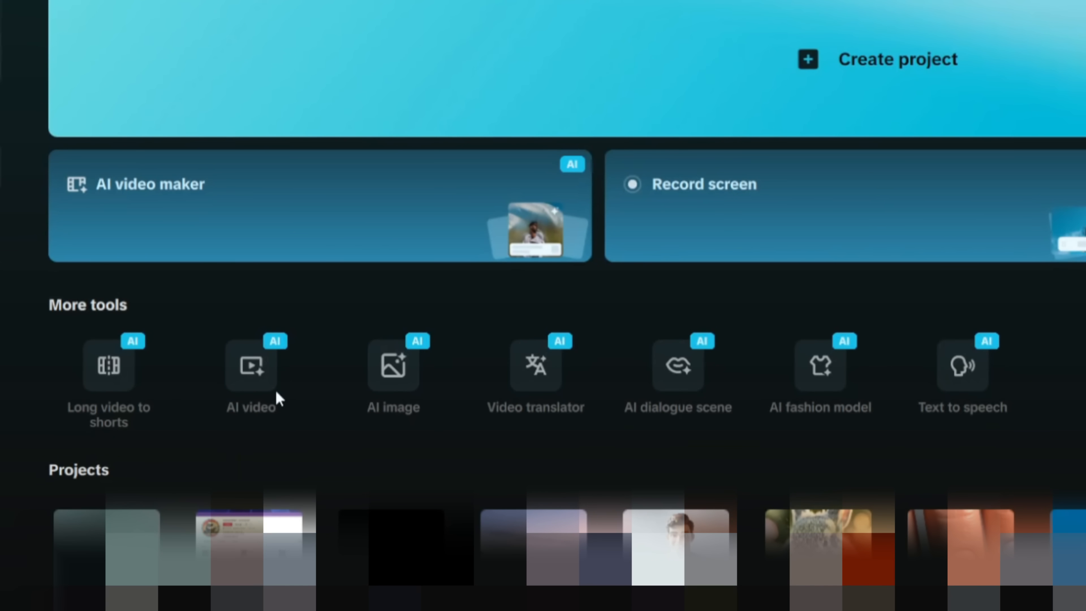
Step: Switch to CapCut and open the AI video tool, ready for entering an image-to-video prompt
scroll(265, 386, down, 1)
click(253, 365)
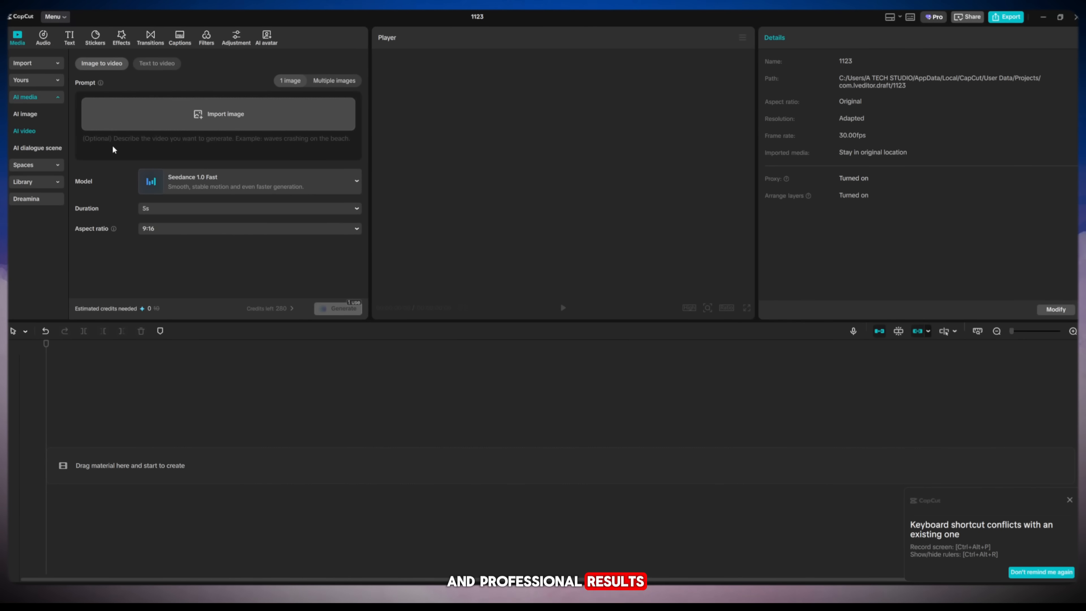
click(127, 145)
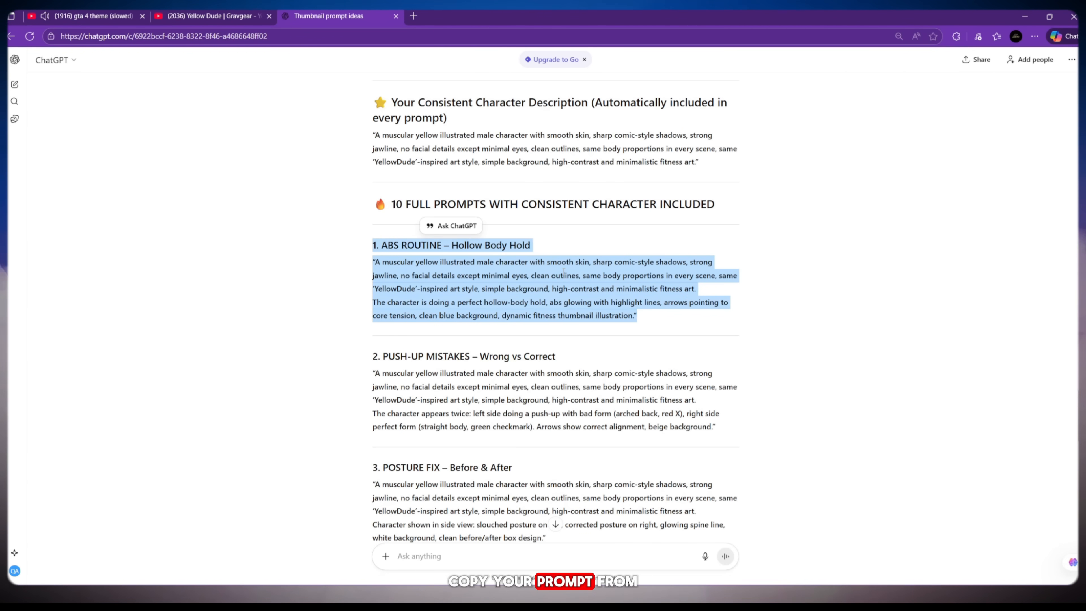
Step: Copy the "1. ABS ROUTINE – Hollow Body Hold" prompt from ChatGPT and paste it into CapCut's AI video prompt
right_click(560, 270)
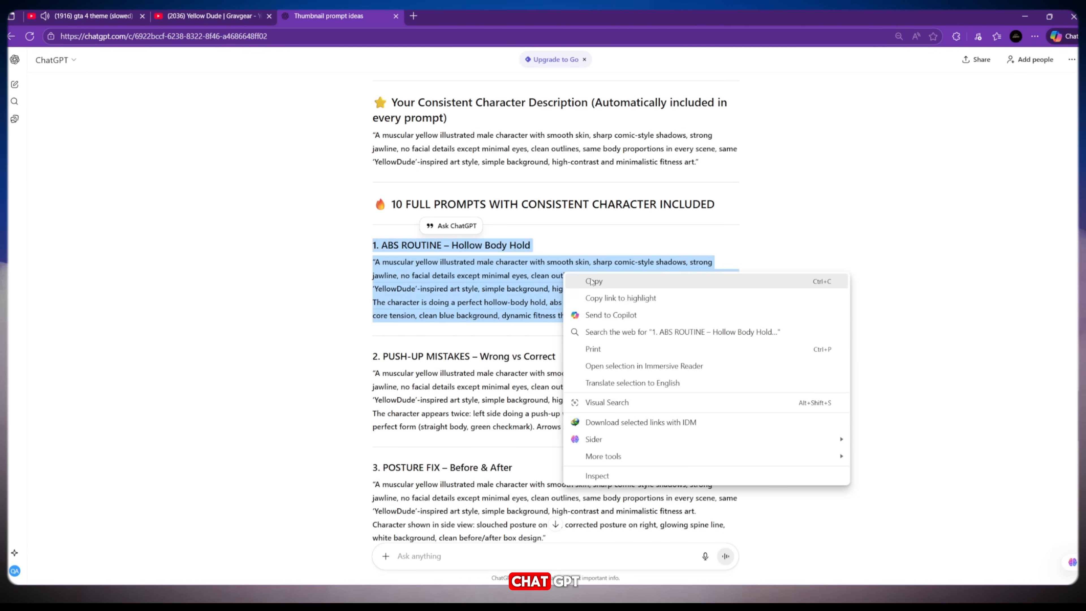
click(577, 282)
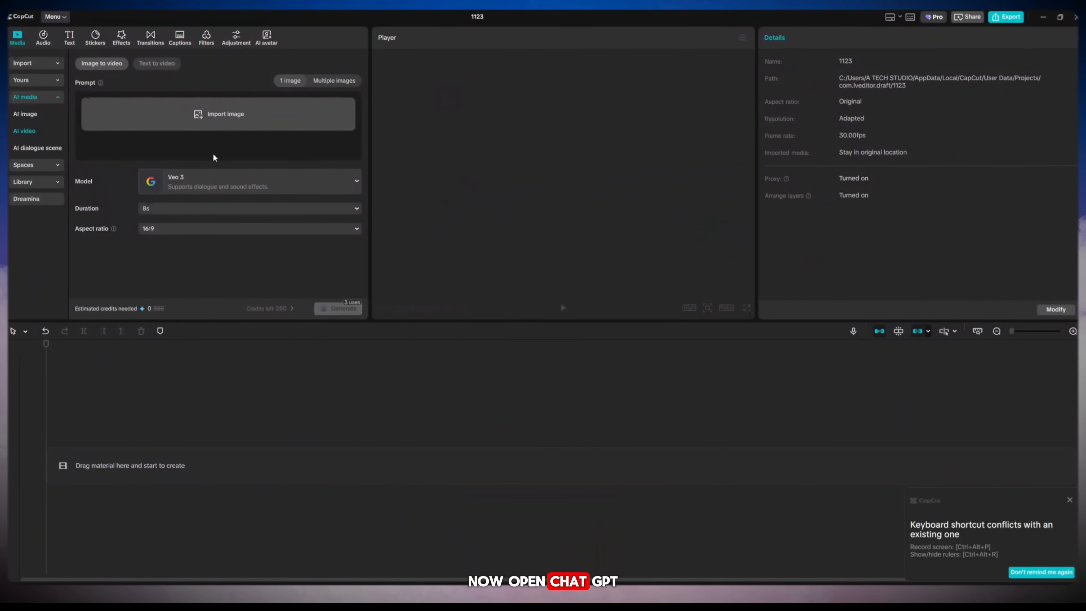
key(ctrl+v)
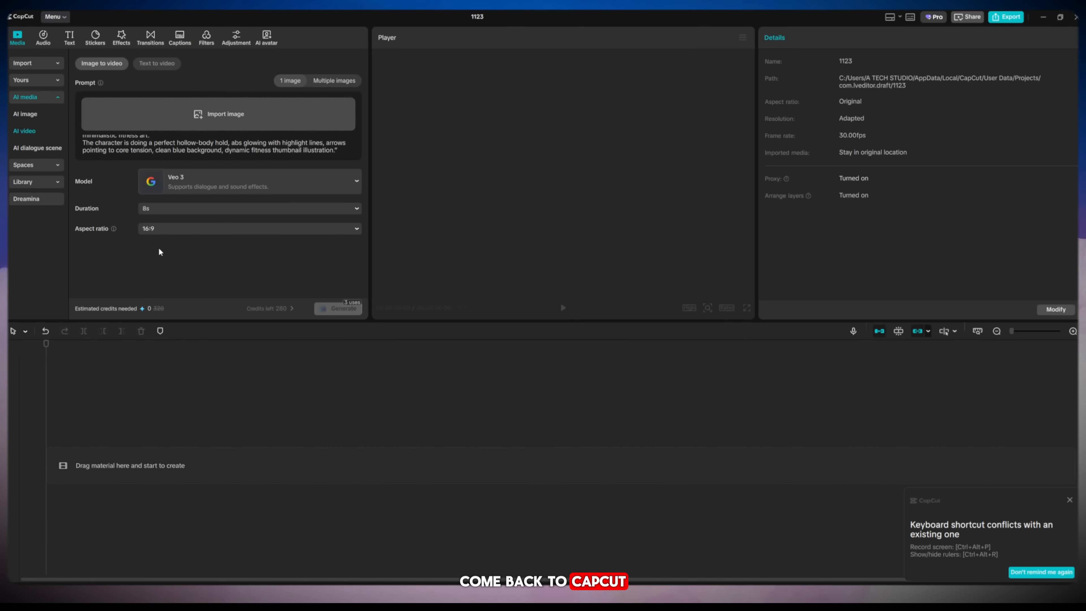
scroll(288, 154, up, 5)
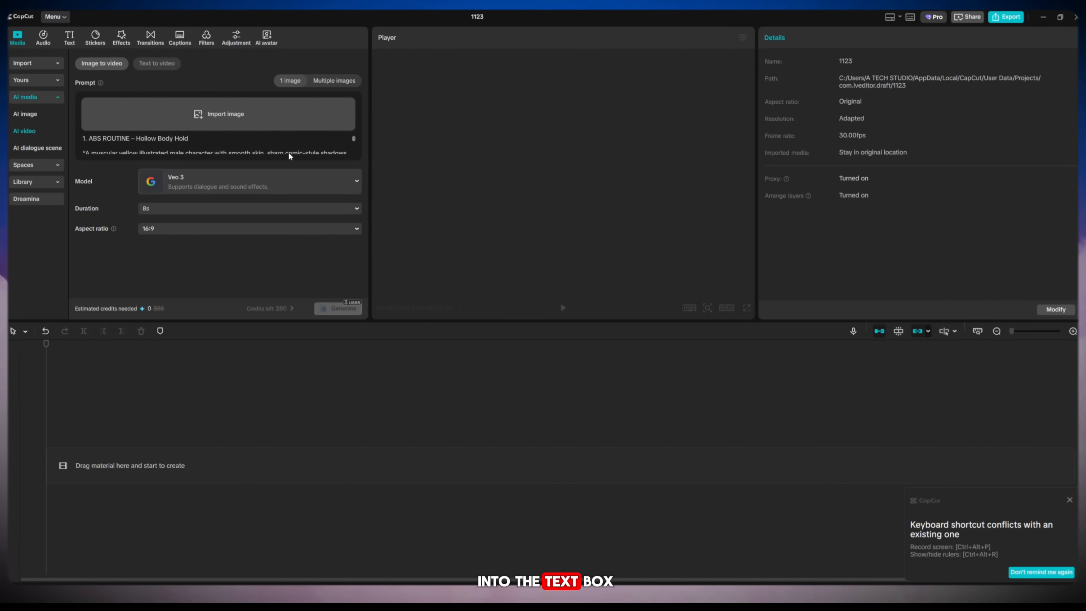
Step: Switch the Abs Routine prompt to text-to-video and generate an 8s, 16:9 clip with the Veo 3 model
scroll(295, 155, down, 5)
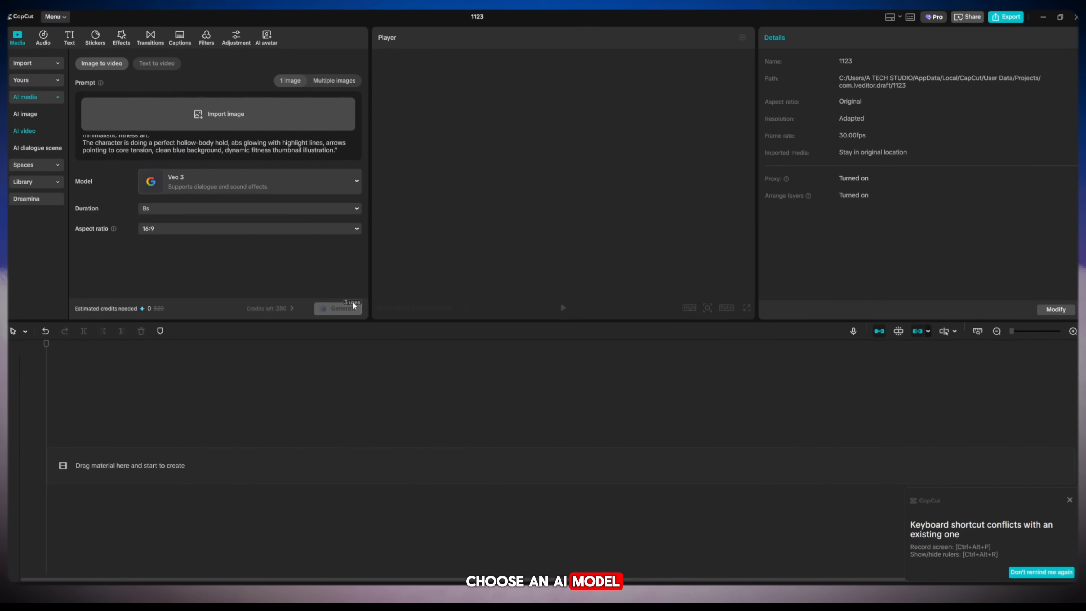
click(1070, 501)
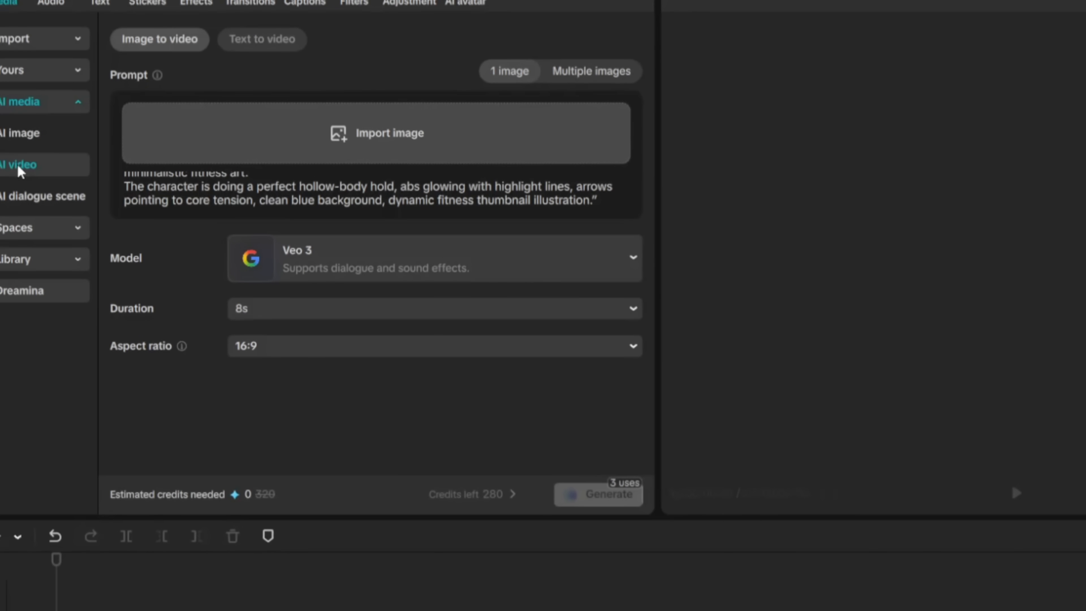
click(234, 42)
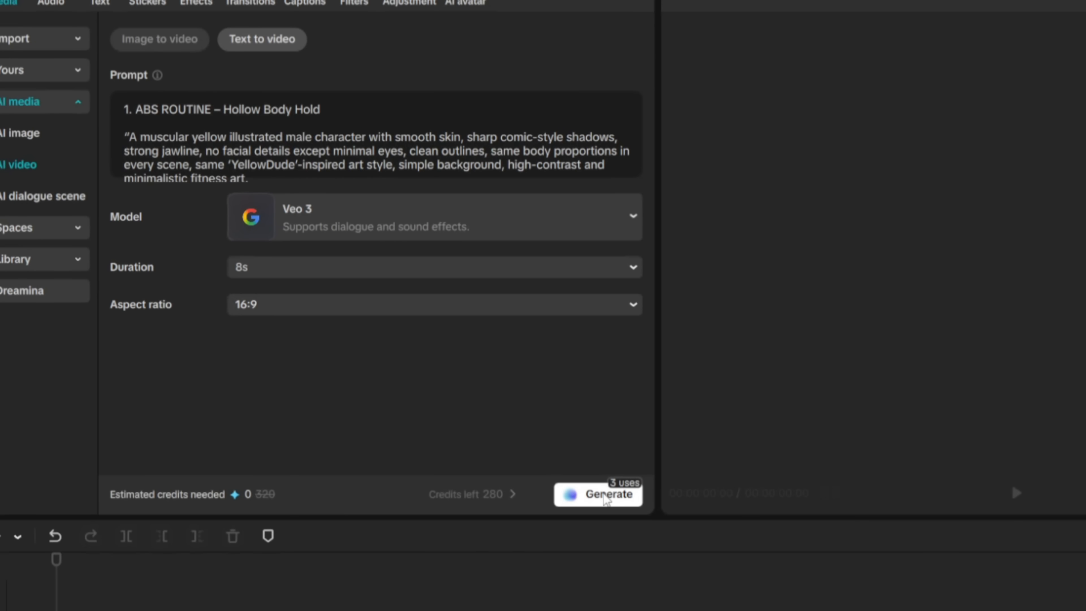
click(606, 496)
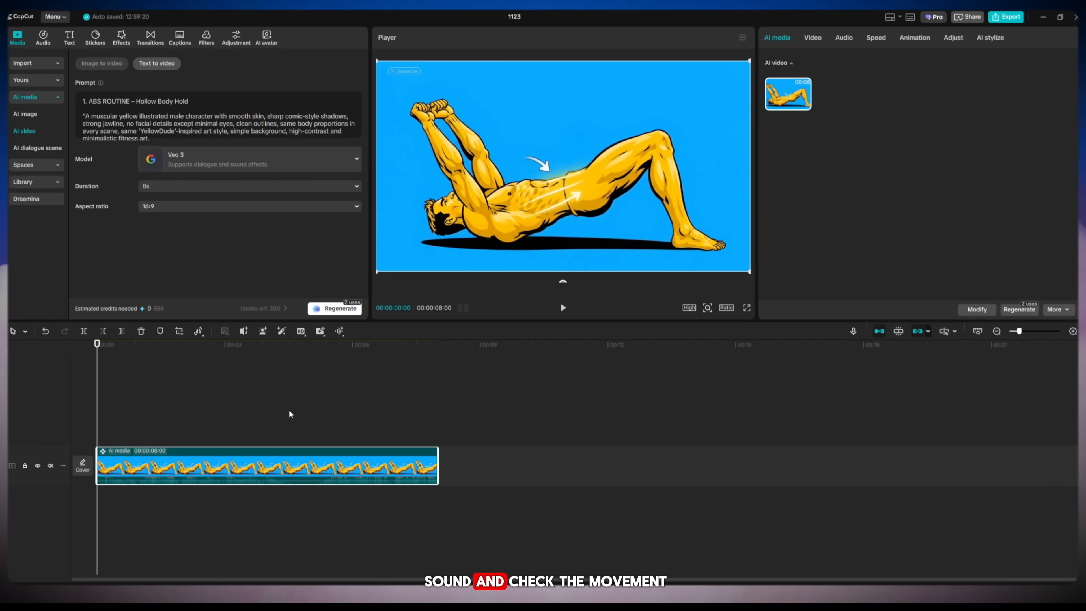
Step: Play the generated Abs Routine clip to check its movement
click(289, 414)
key(space)
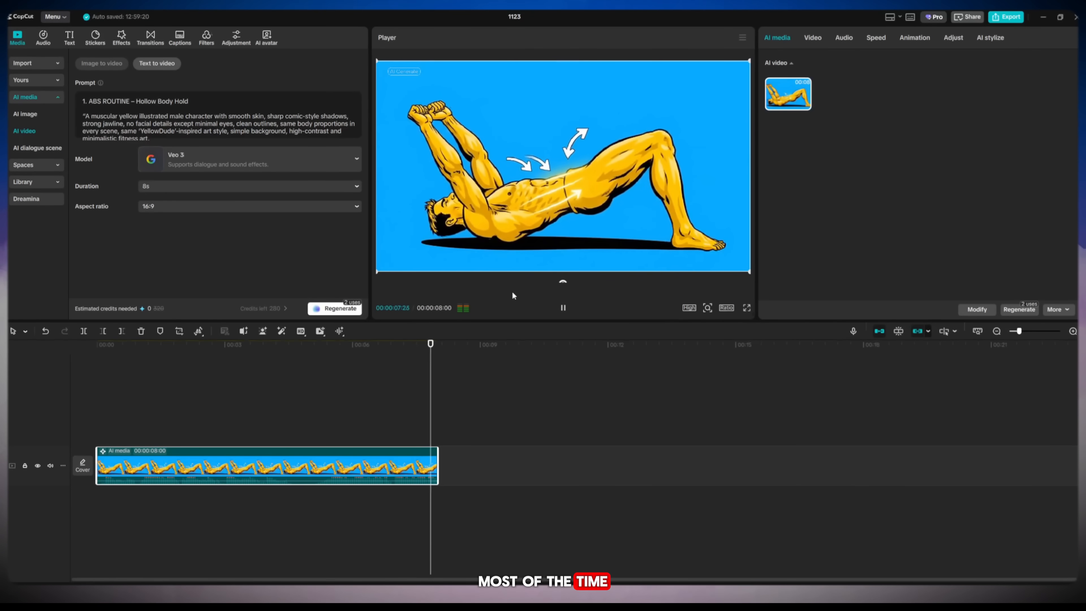
key(space)
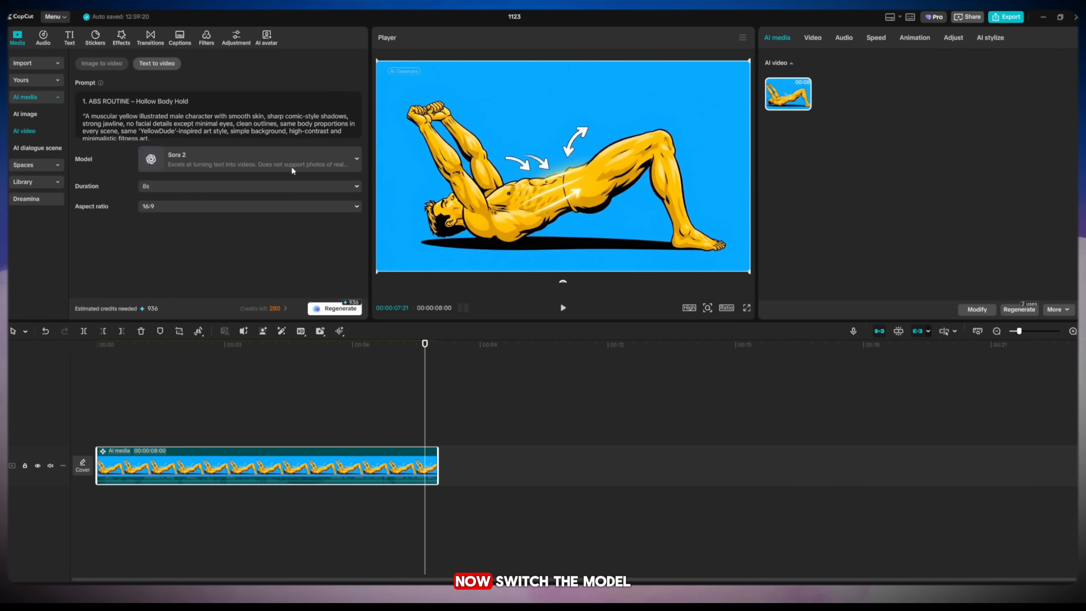
Step: Copy the "2. PUSH-UP MISTAKES – Wrong vs Correct" prompt from ChatGPT into CapCut and generate a 10s video with Seedance 1.0 Fast
click(293, 170)
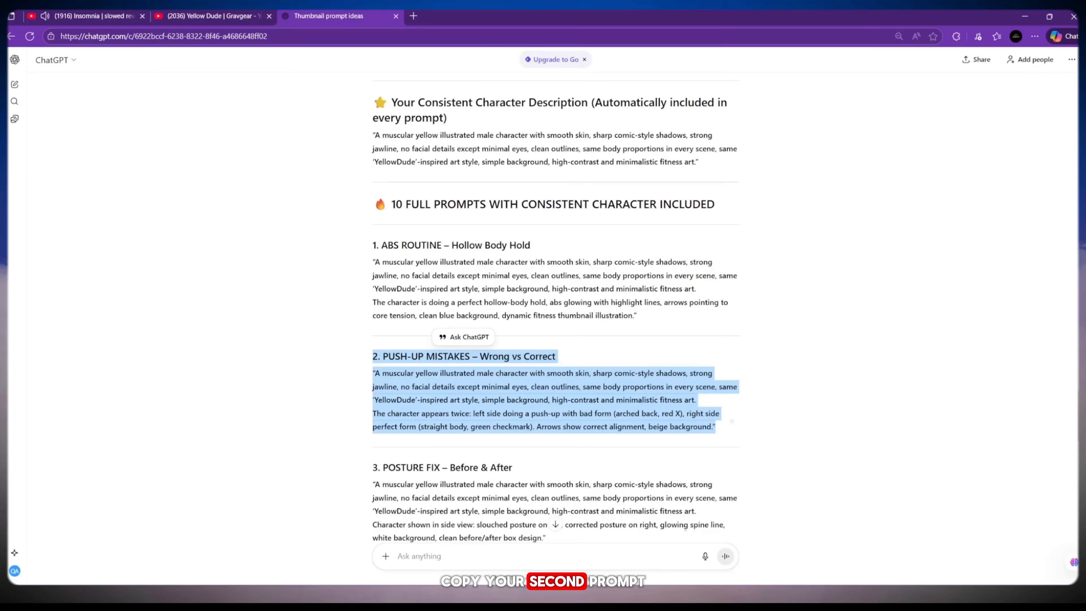
right_click(659, 189)
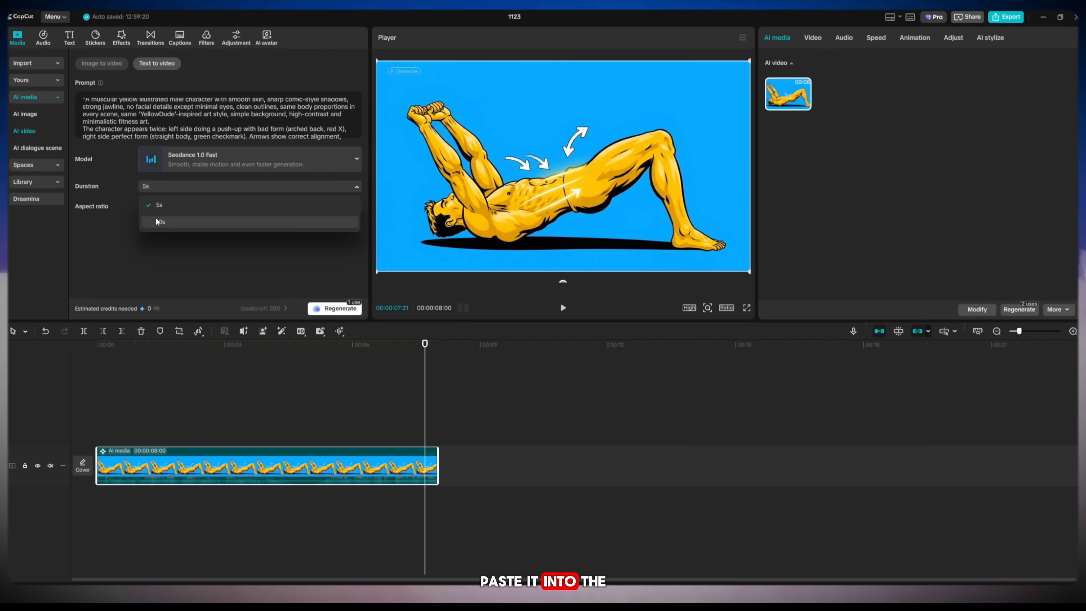
click(157, 221)
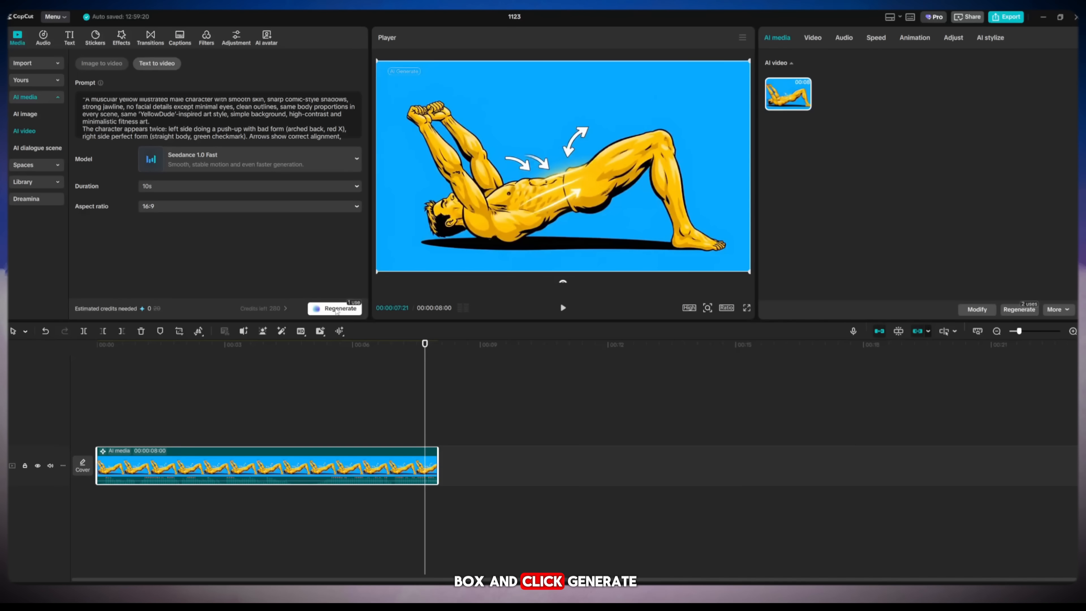
click(338, 309)
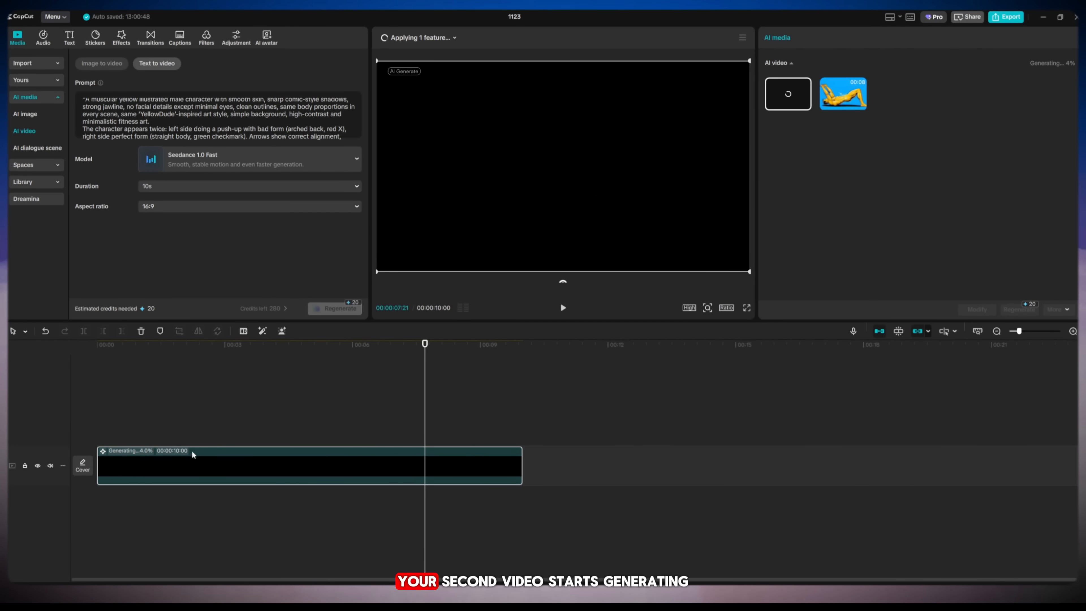
mouse_move(193, 454)
mouse_down()
mouse_move(226, 454)
mouse_move(191, 456)
mouse_up()
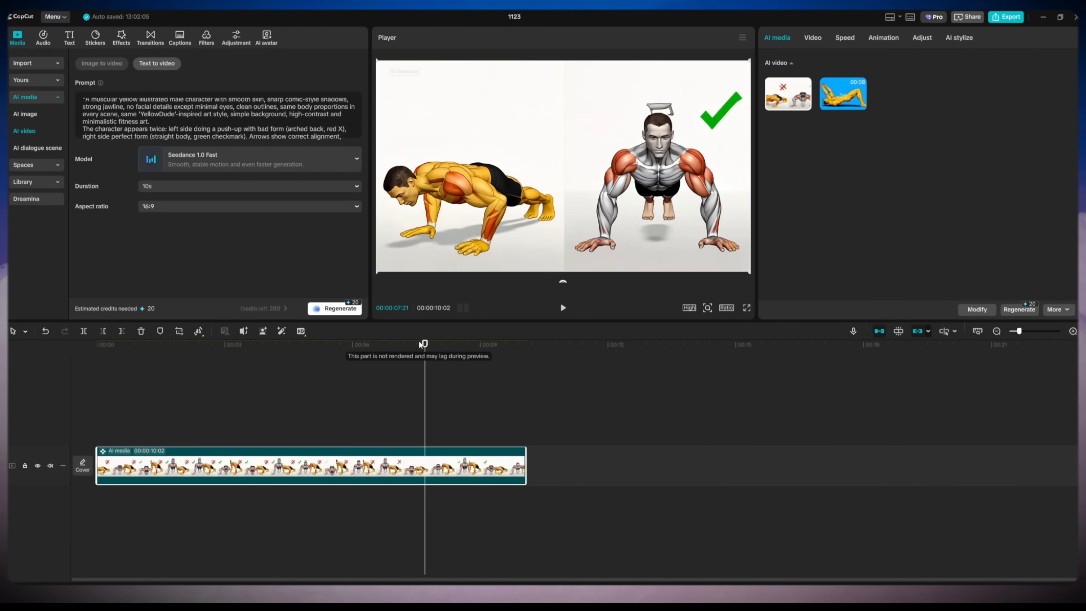
Step: Play the generated Push-Up Mistakes clip from near its start to check the result
click(221, 344)
drag(191, 351, 126, 345)
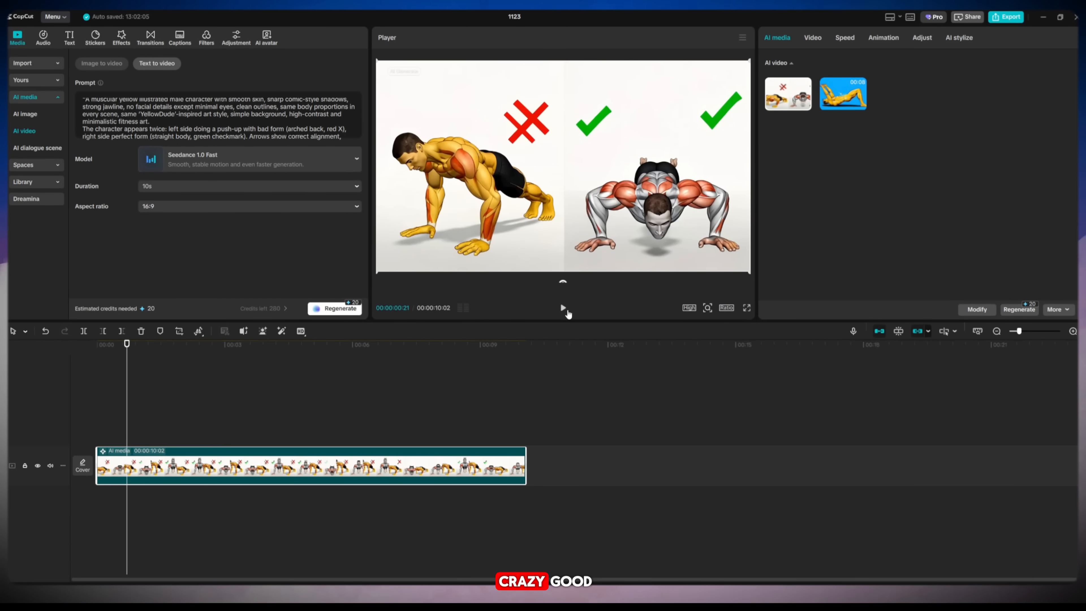
click(564, 309)
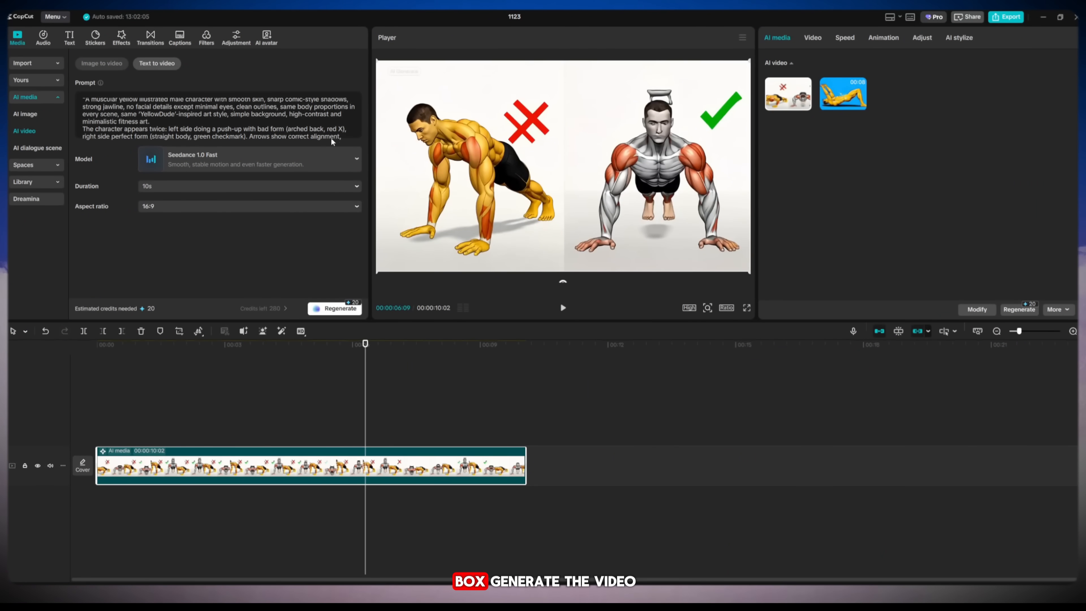
Step: Replace the prompt with "3. POSTURE FIX – Before & After", generate a 10s video with Seedance 1.0, and play it
key(ctrl+a)
right_click(246, 137)
click(269, 175)
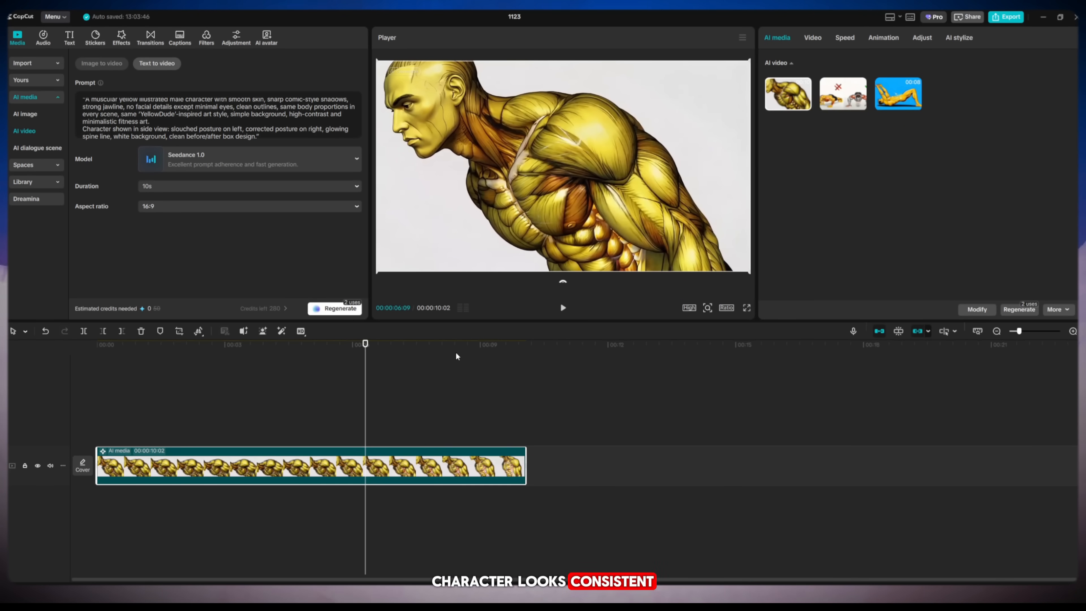
click(563, 308)
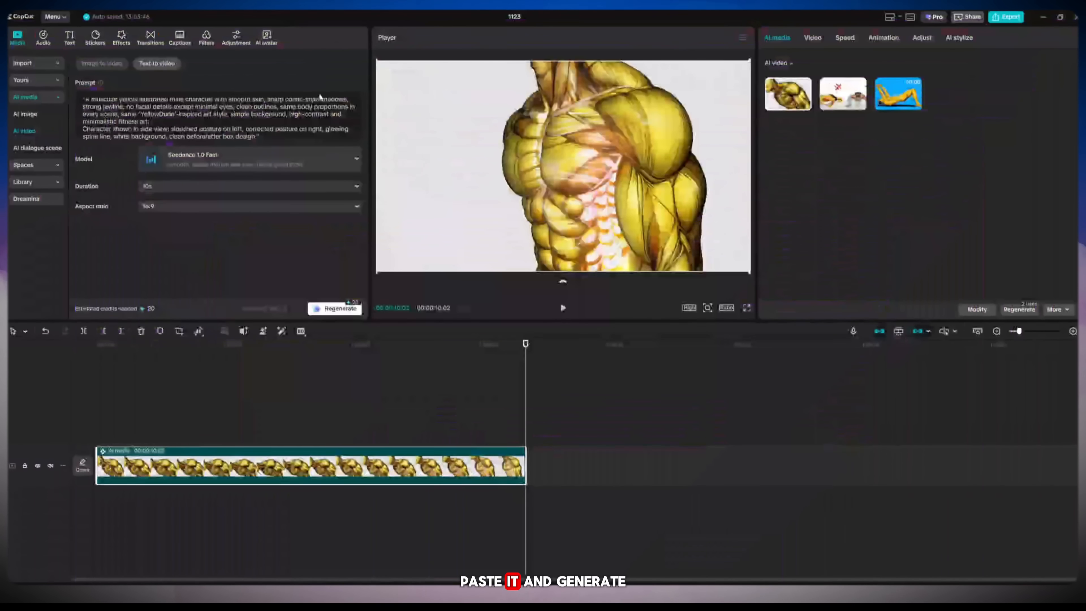
Step: Regenerate the Posture Fix video with Seedance 1.0 Fast at 10s, accept the credit charge, and preview the new clip
key(ctrl+a)
right_click(115, 110)
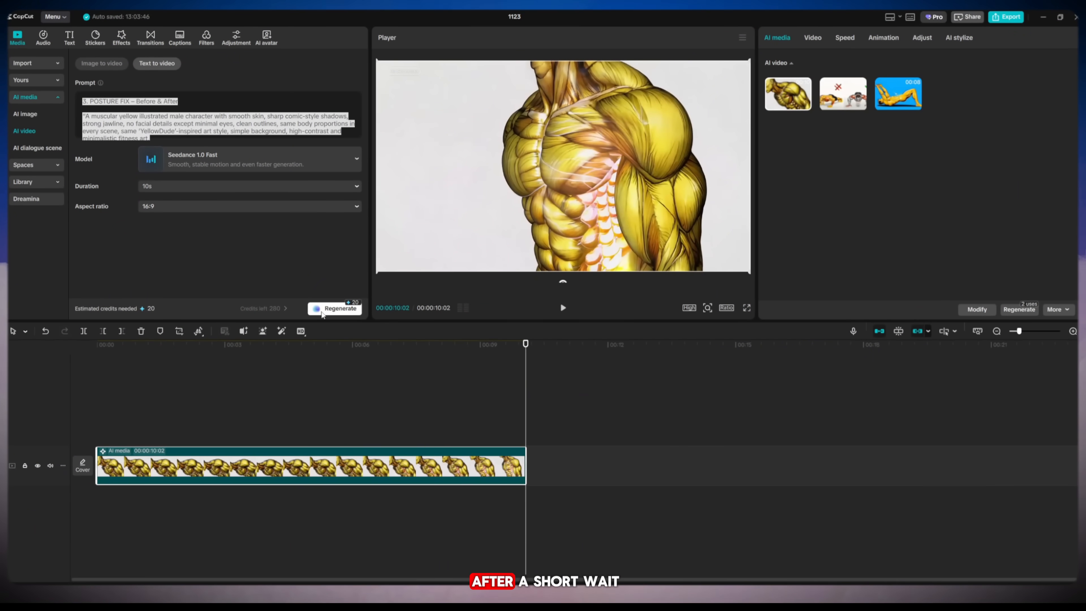
click(335, 308)
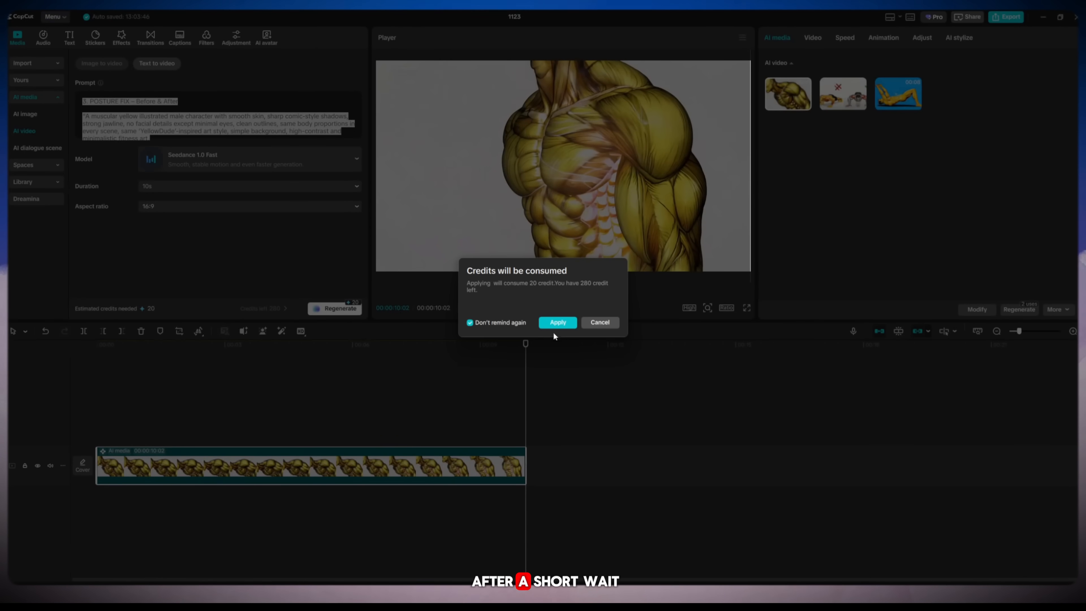
click(555, 320)
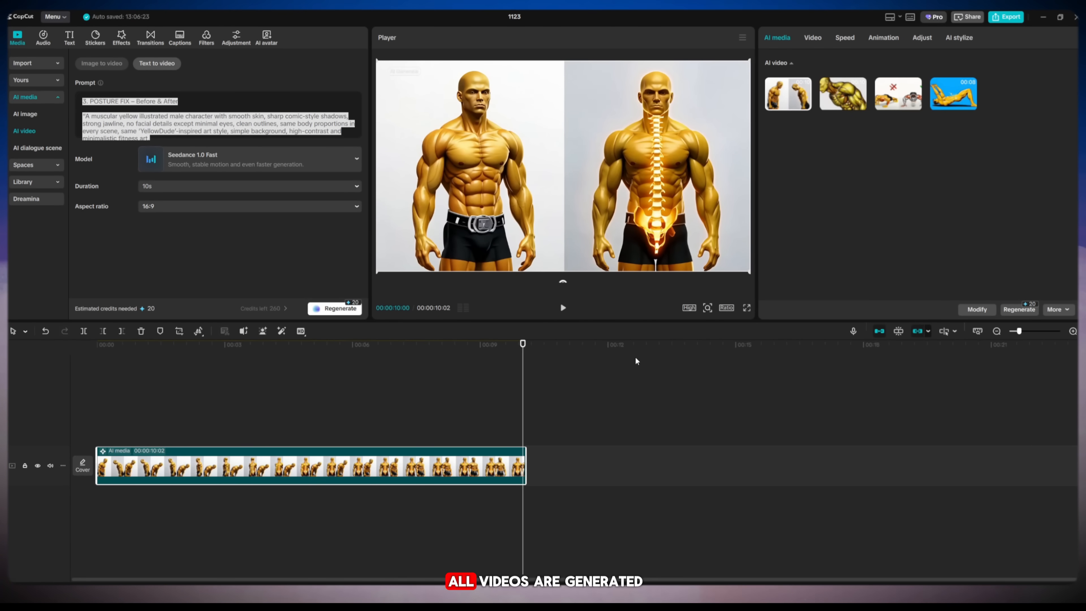
drag(519, 352, 194, 359)
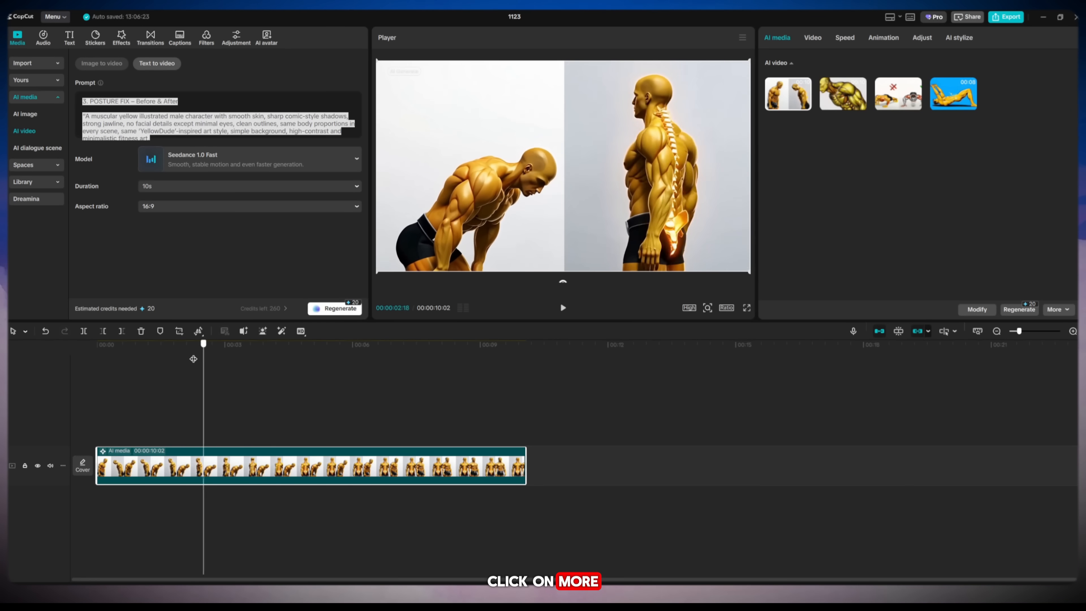
click(563, 307)
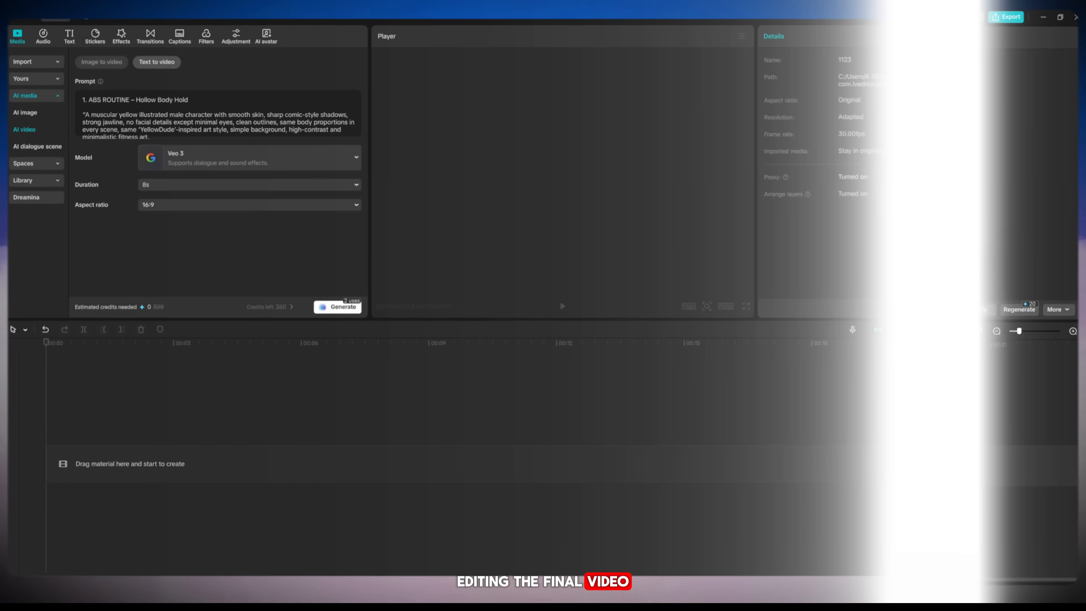
Step: Import the four generated MP4 clips and place Abs Routine, Push-Up Mistakes, the second Posture Fix and Push-Up Mistakes again in sequence on the timeline
click(26, 61)
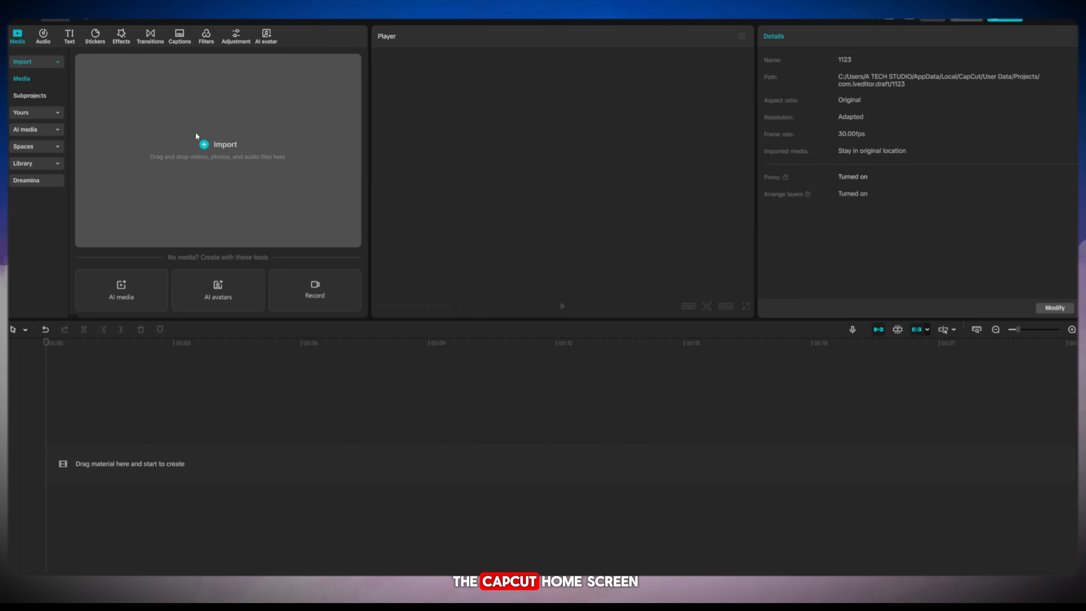
click(202, 143)
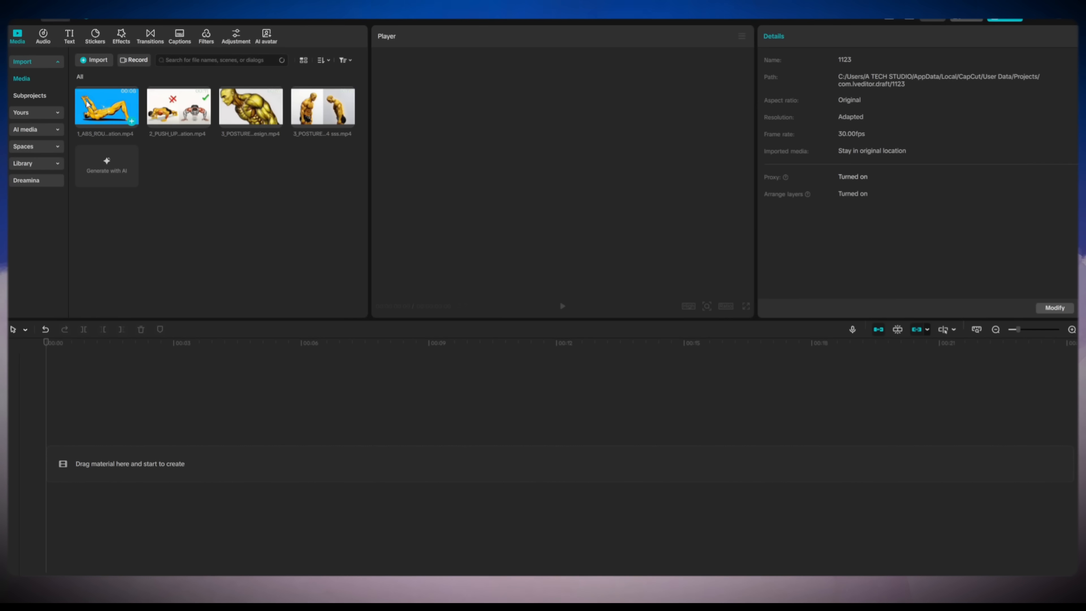
drag(107, 107, 110, 460)
drag(179, 106, 454, 453)
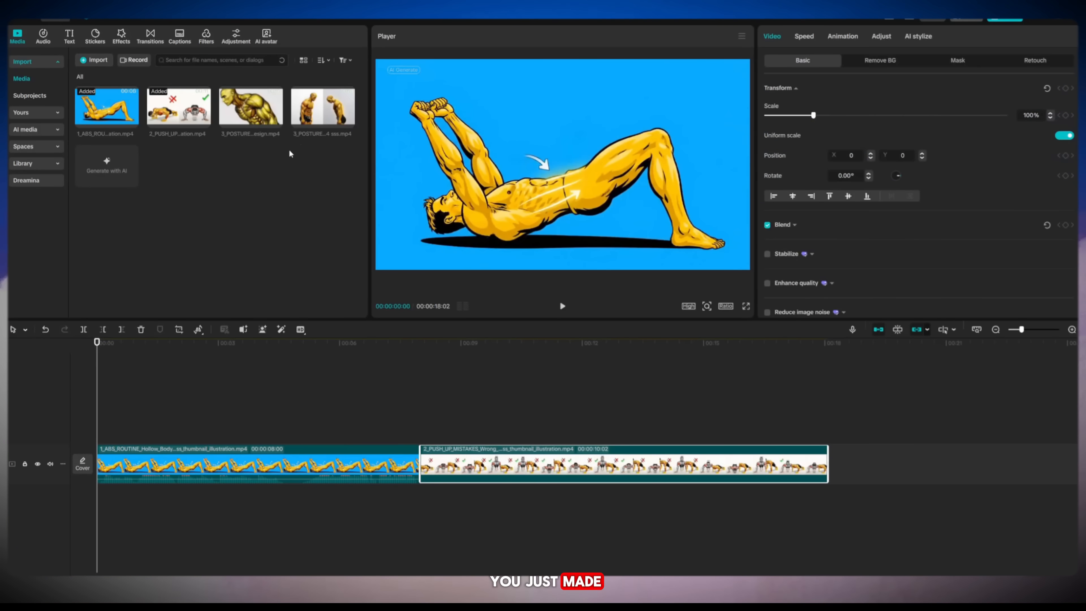
drag(323, 107, 856, 467)
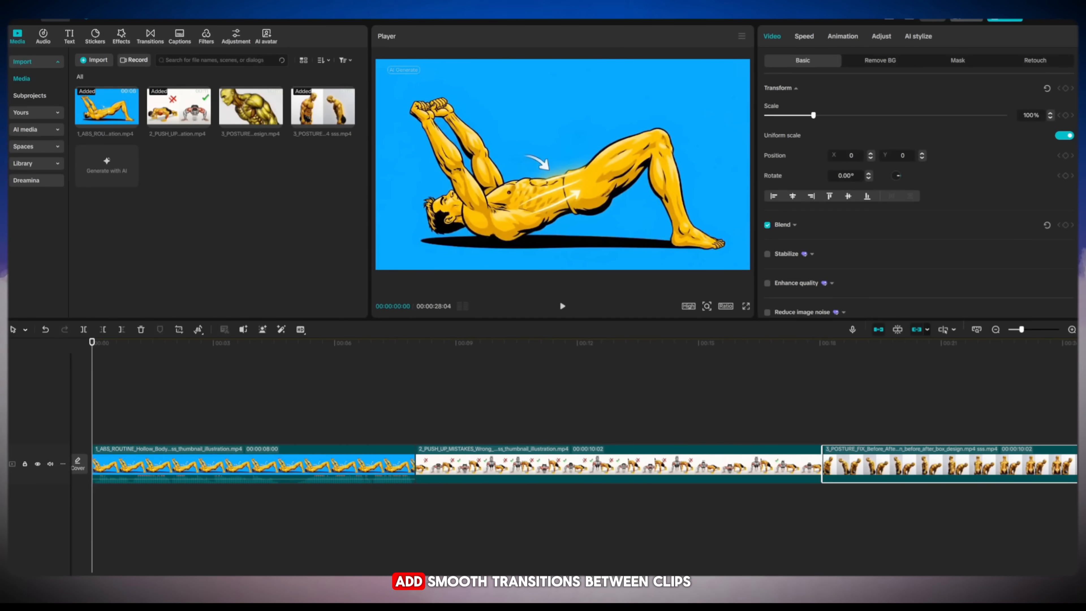
scroll(556, 406, right, 5)
click(818, 420)
scroll(817, 420, left, 5)
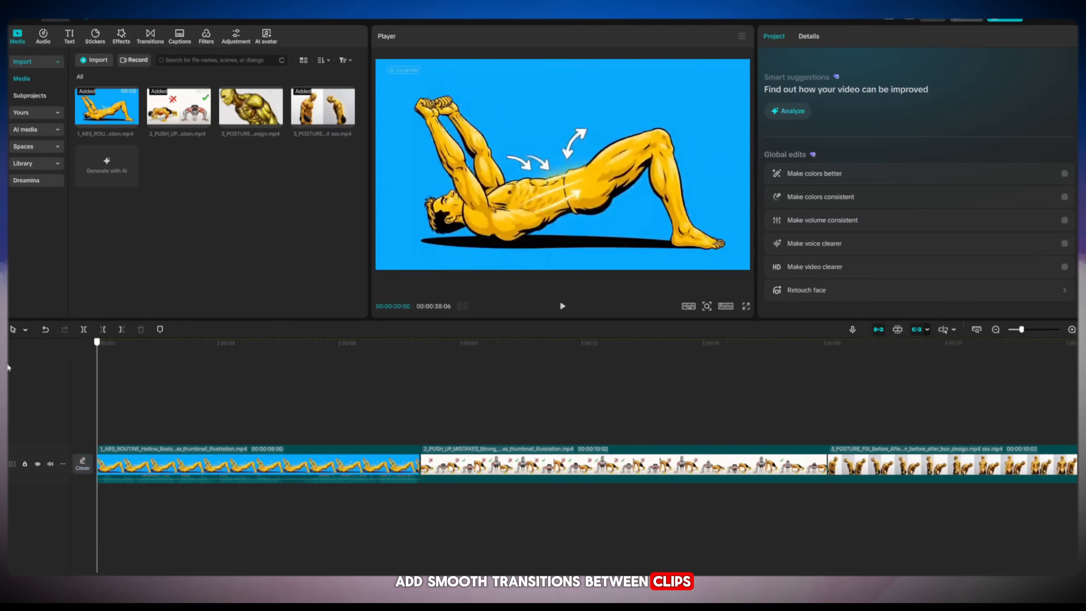
Step: Add transitions at the cuts between all four timeline clips and check them along the sequence
click(223, 464)
click(150, 37)
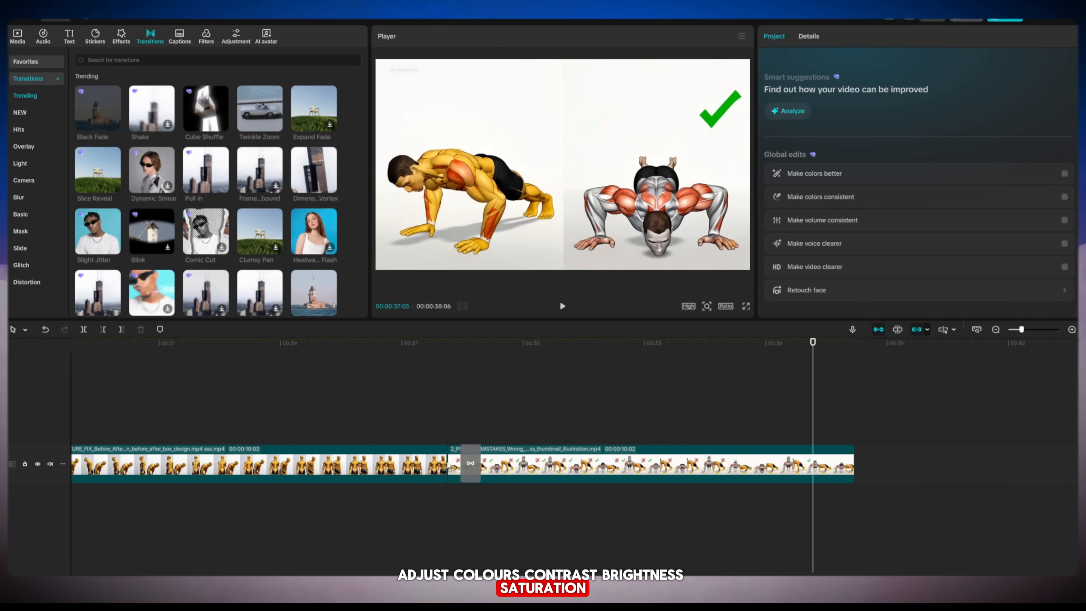
scroll(451, 408, left, 5)
click(401, 407)
scroll(451, 407, right, 4)
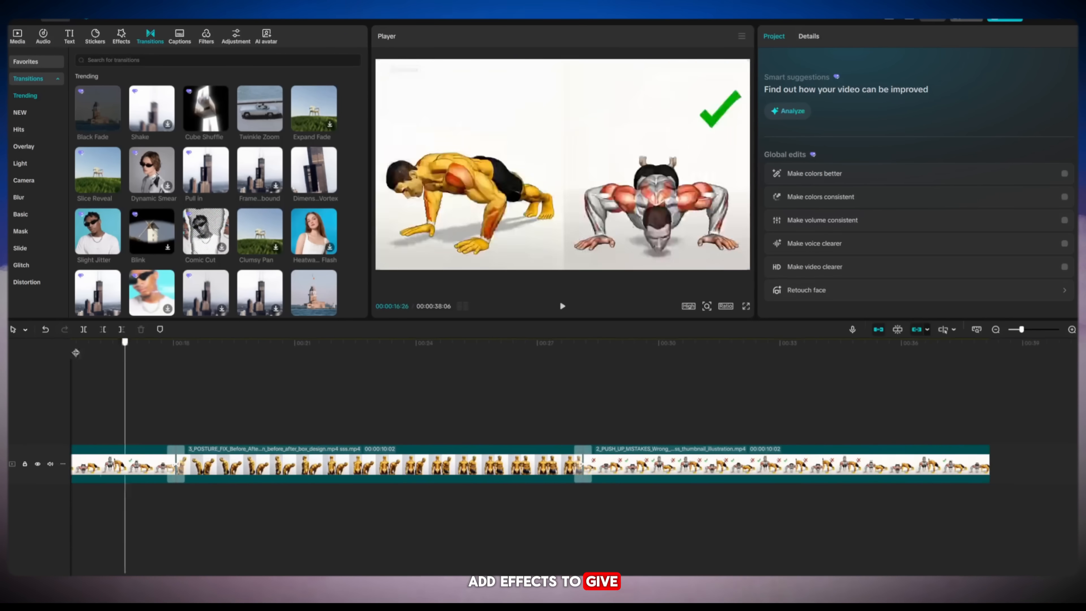
scroll(451, 407, left, 5)
click(309, 409)
click(194, 423)
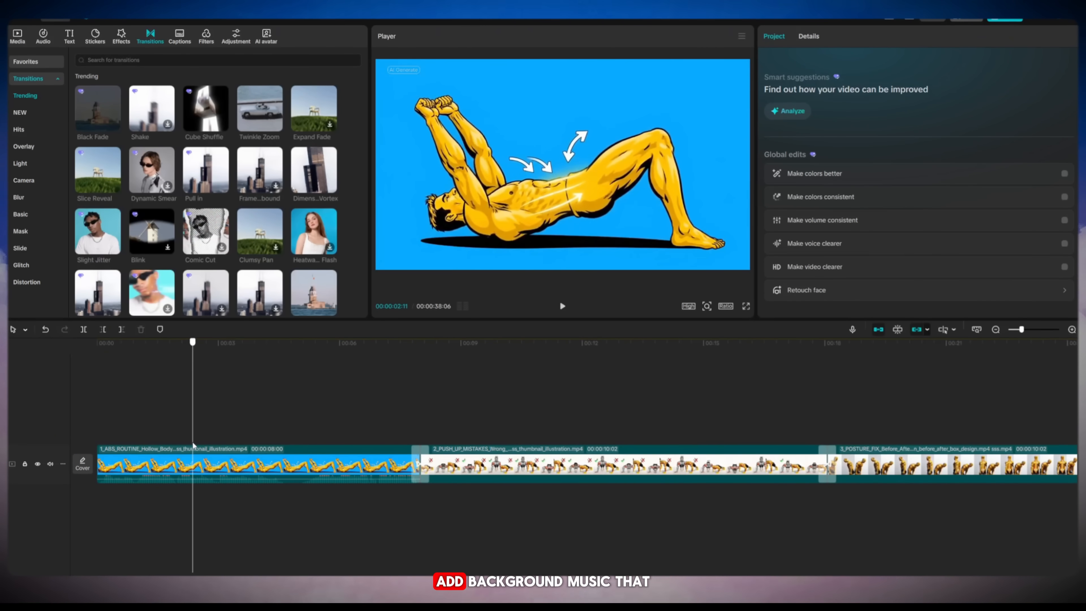
click(548, 514)
click(759, 530)
click(912, 546)
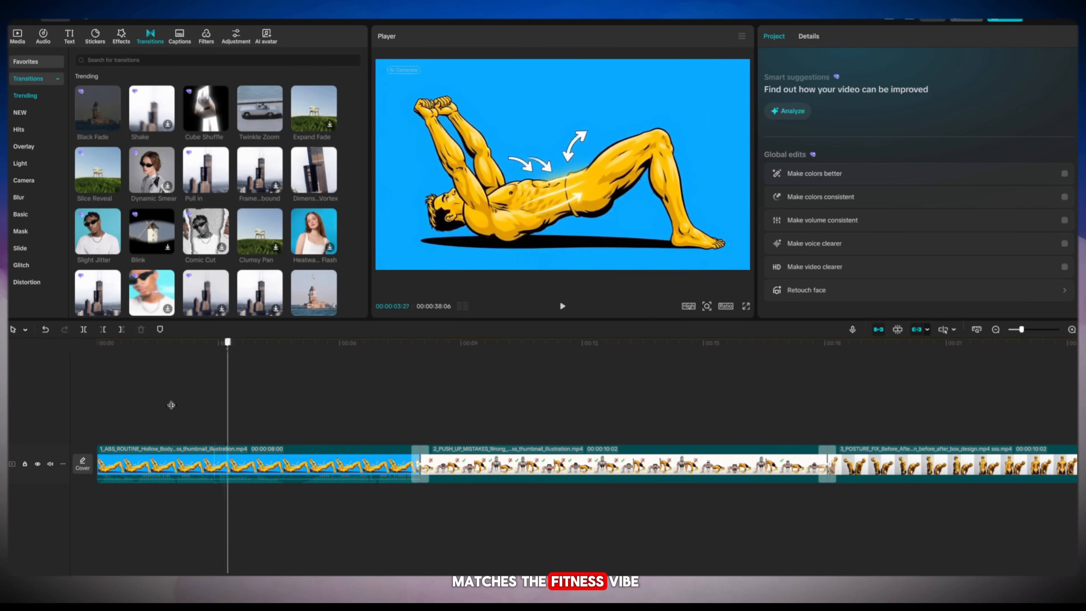
Step: Add the Cross Split video effect above the start of the Abs Routine clip and play the edit
click(121, 36)
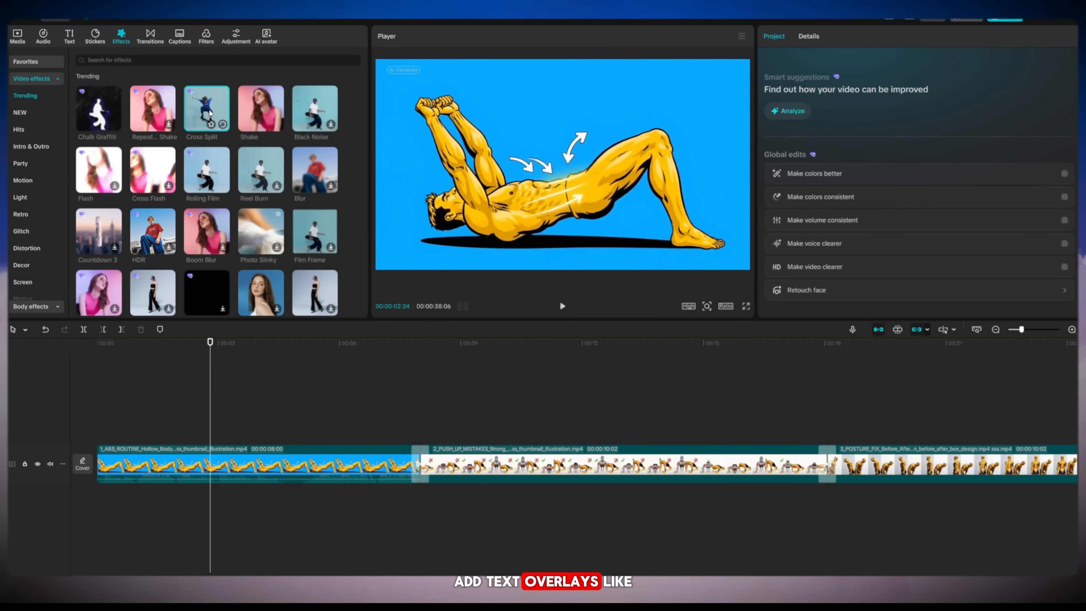
drag(211, 121, 174, 363)
key(space)
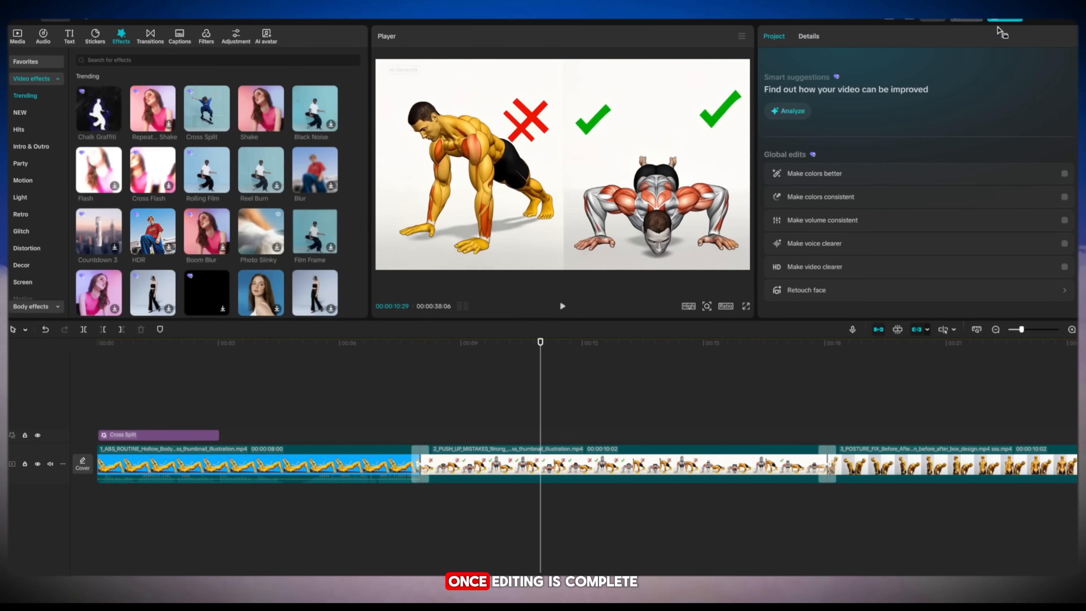
Step: Set the export frame rate to 60fps and export the final video
key(ctrl+e)
click(618, 303)
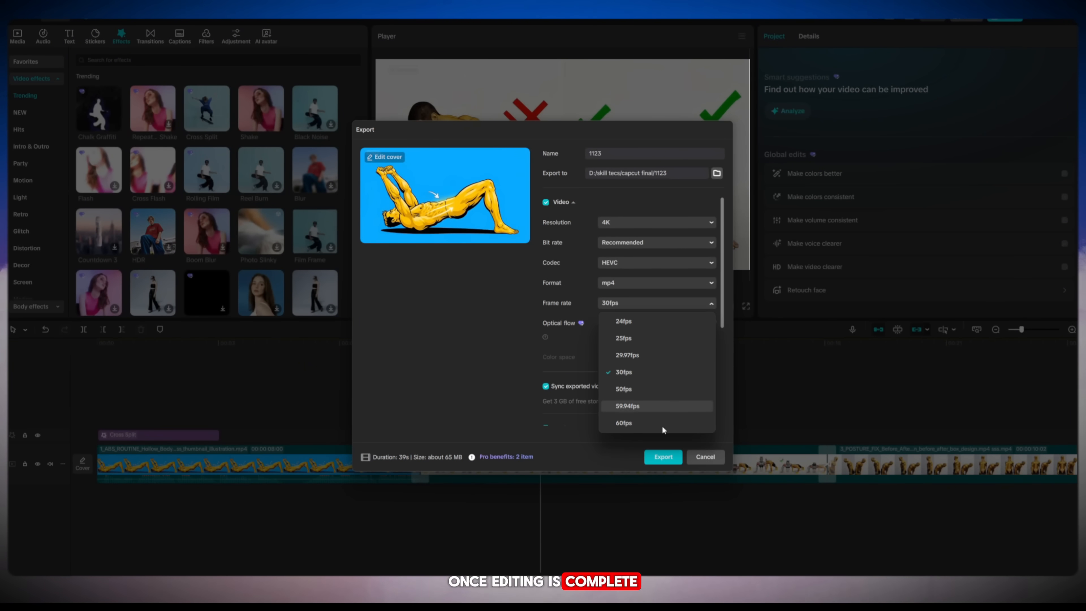
click(632, 423)
click(663, 457)
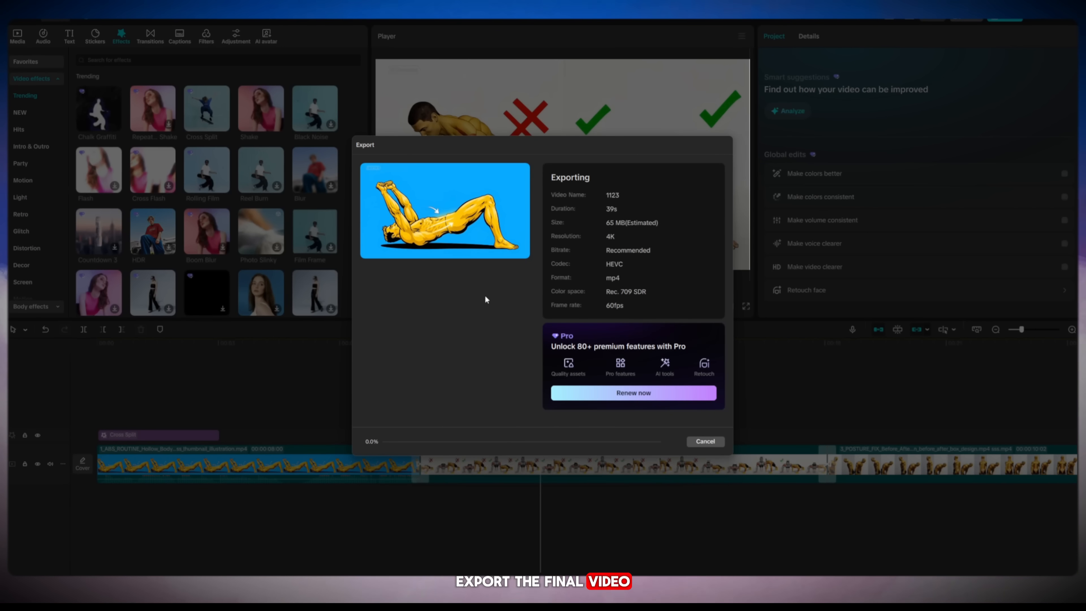